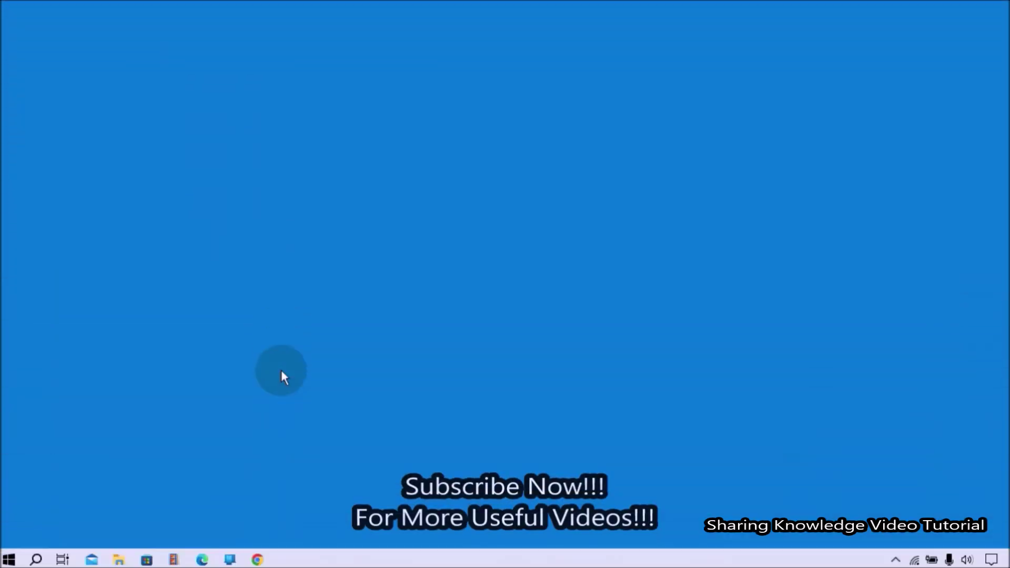
# - Open Control Panel with 'control', switch View by to Large icons, and go to Power Options
pyautogui.press('super+r')
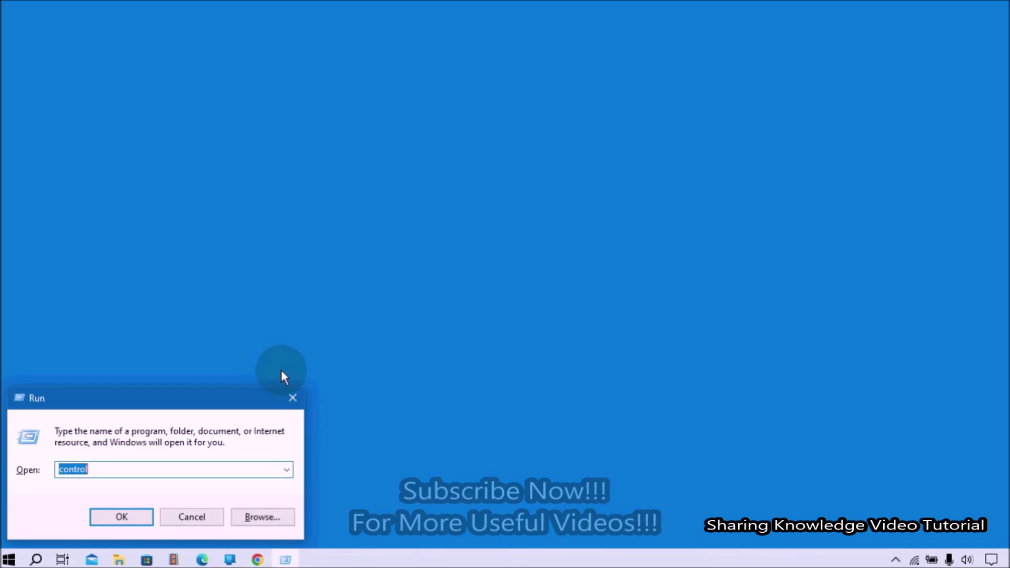
pyautogui.click(143, 471)
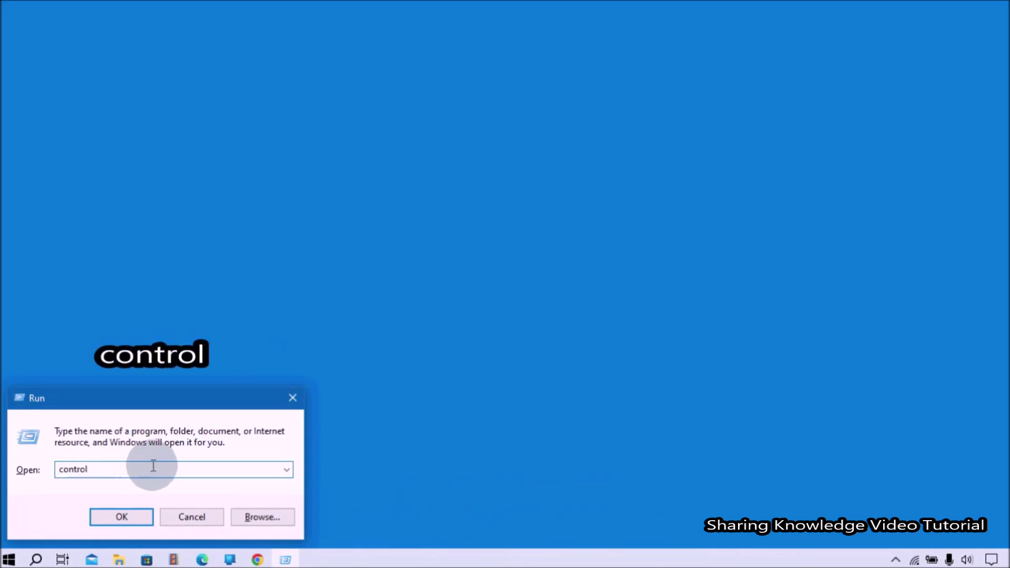
pyautogui.press('Return')
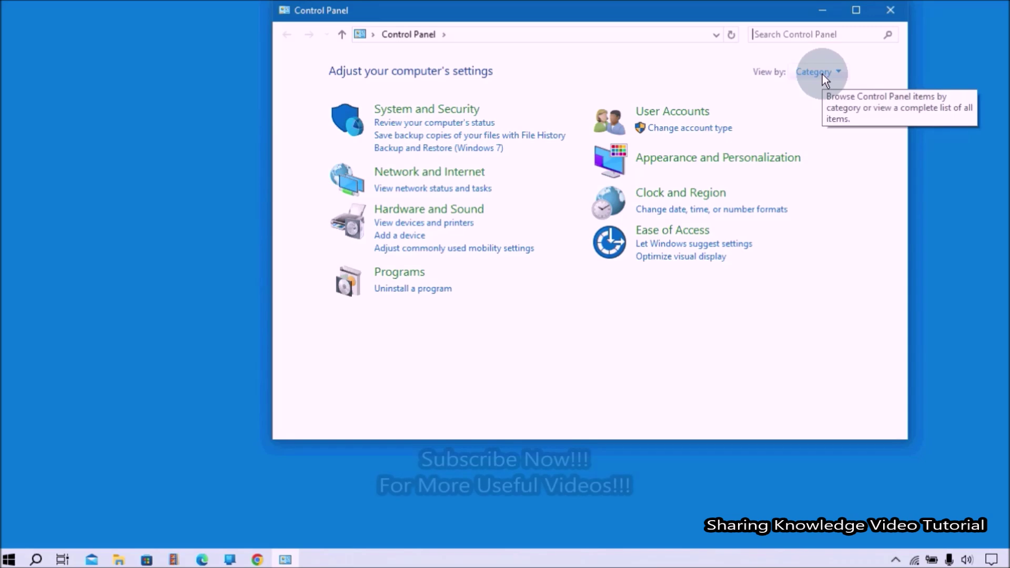
pyautogui.click(823, 75)
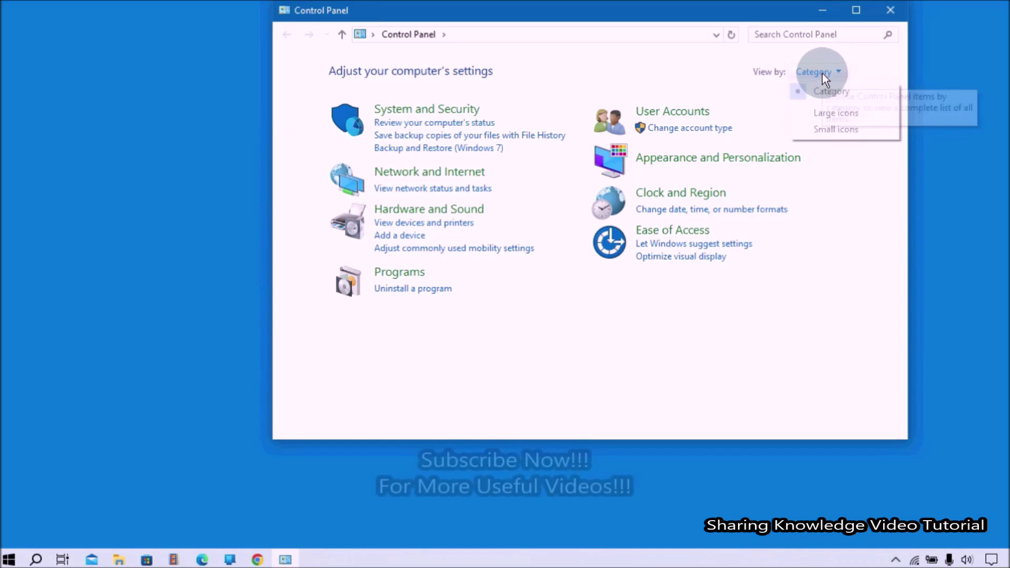
pyautogui.click(830, 112)
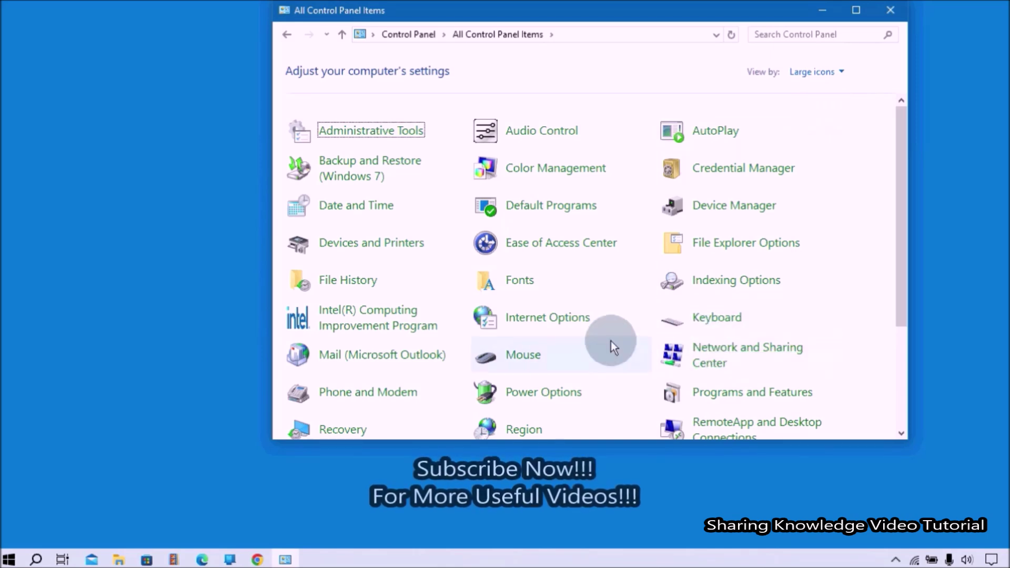
pyautogui.click(541, 396)
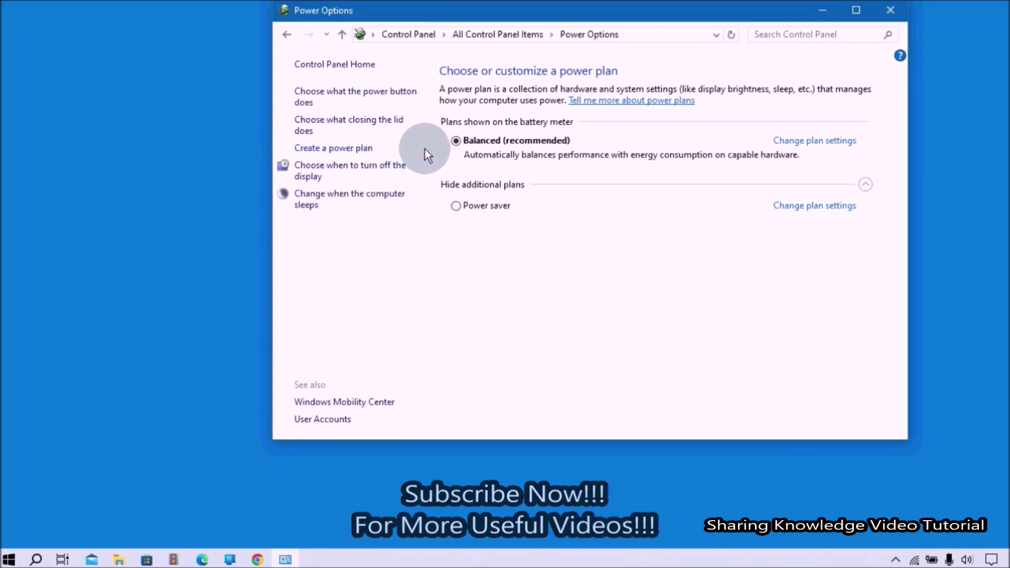
# - Start a new power plan based on High performance and name it High-Performance
pyautogui.click(330, 149)
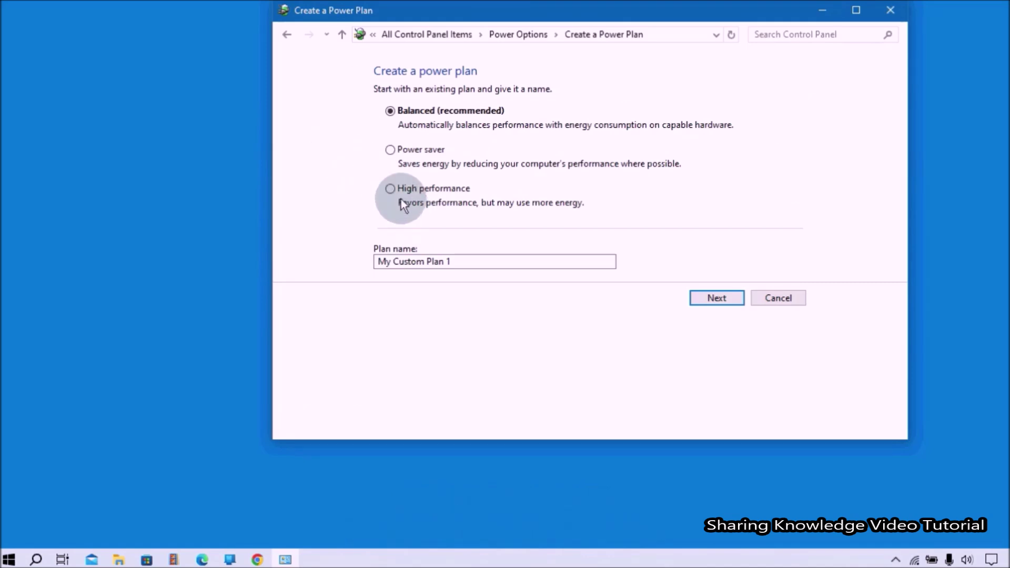
pyautogui.click(390, 189)
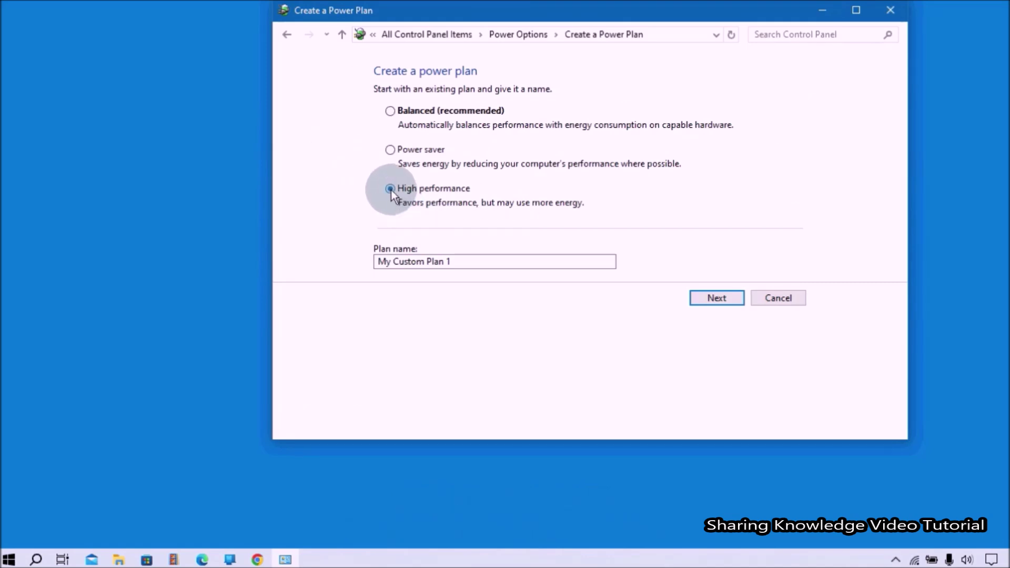
pyautogui.doubleClick(462, 262)
pyautogui.rightClick(462, 262)
pyautogui.click(491, 323)
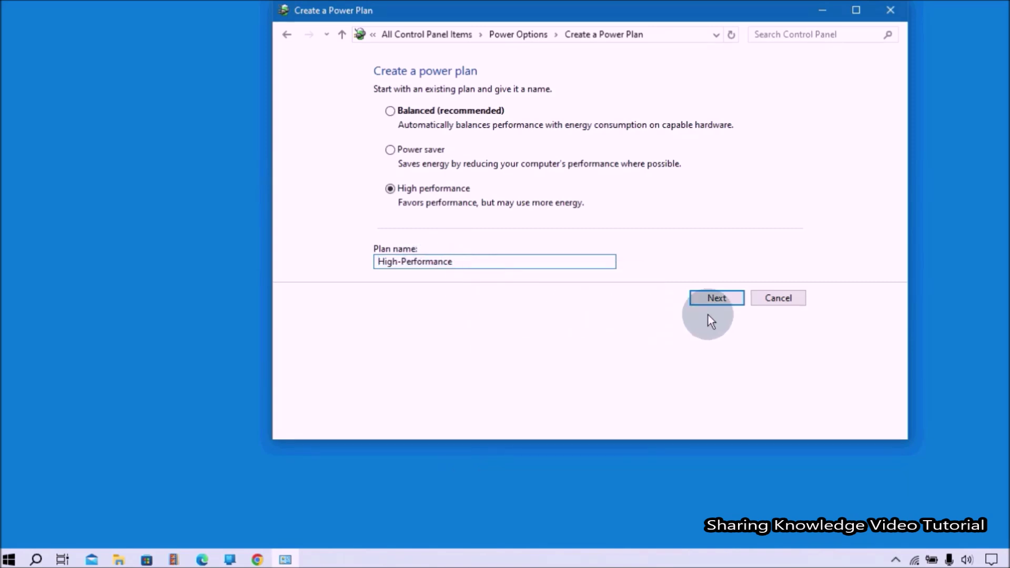
# - Create the High-Performance plan and open its plan settings page
pyautogui.click(717, 299)
pyautogui.click(716, 228)
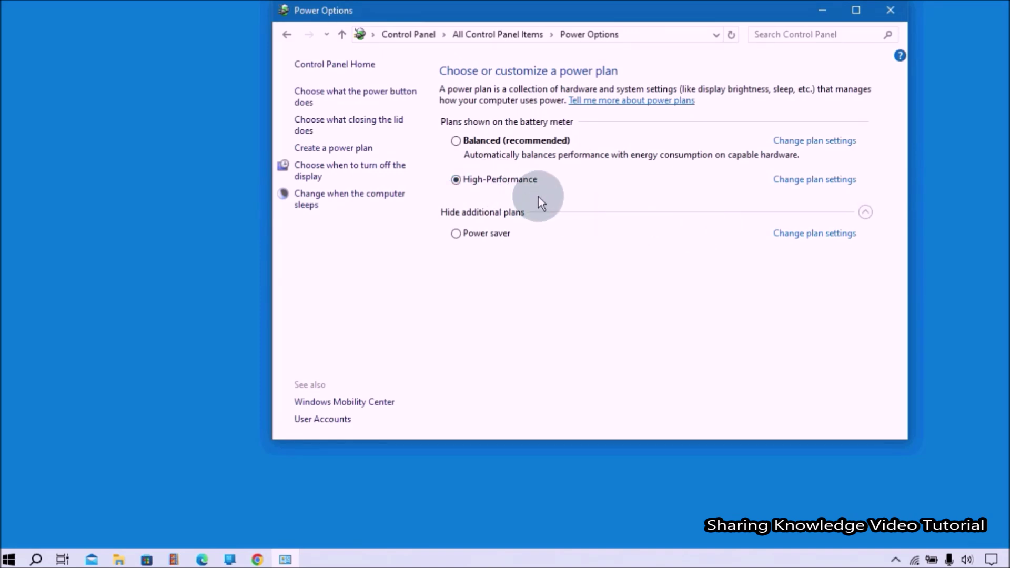
pyautogui.click(811, 189)
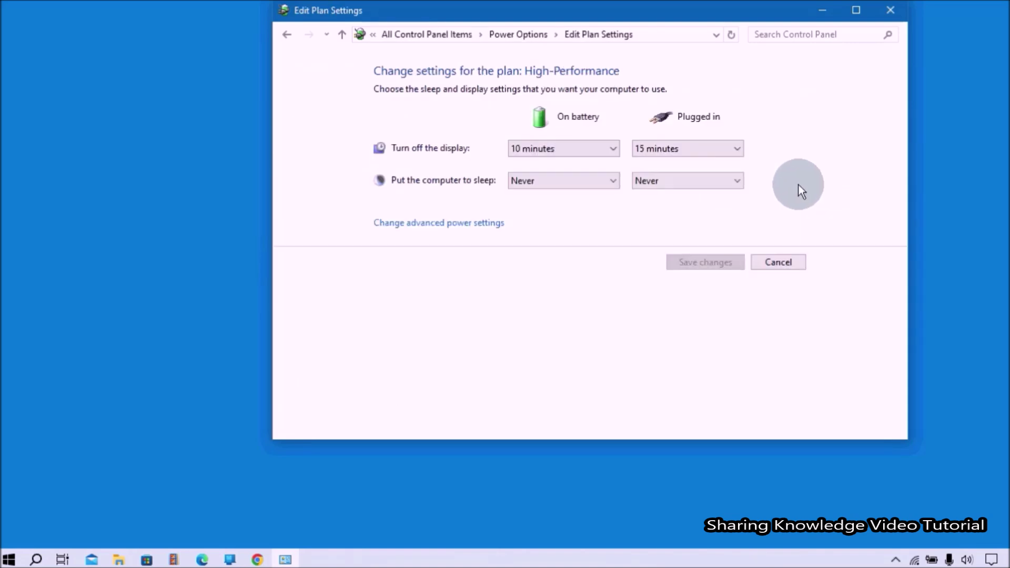
# - Open the advanced power settings with High-Performance selected as the plan to customize
pyautogui.click(452, 224)
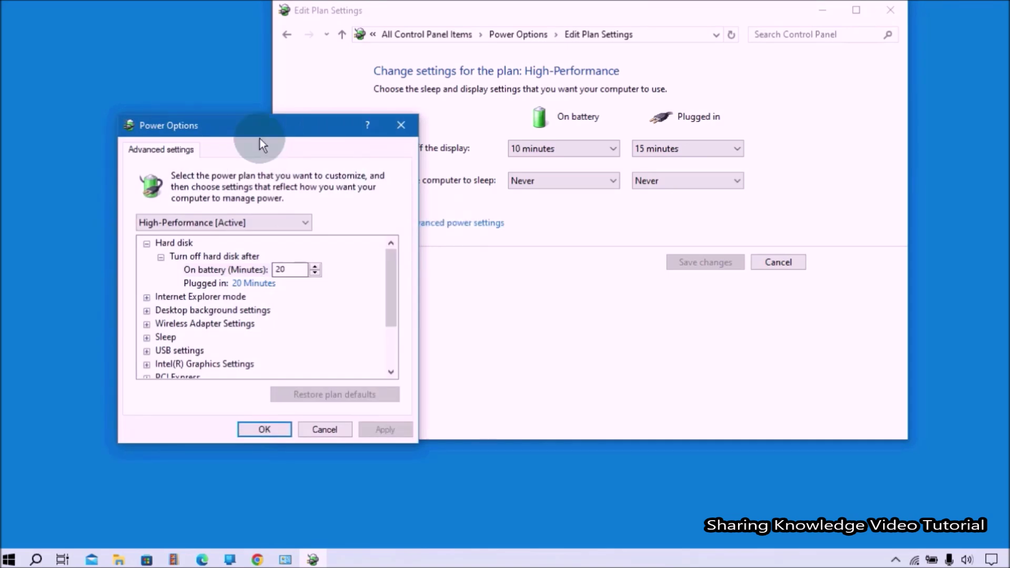
pyautogui.moveTo(262, 132); pyautogui.dragTo(346, 83)
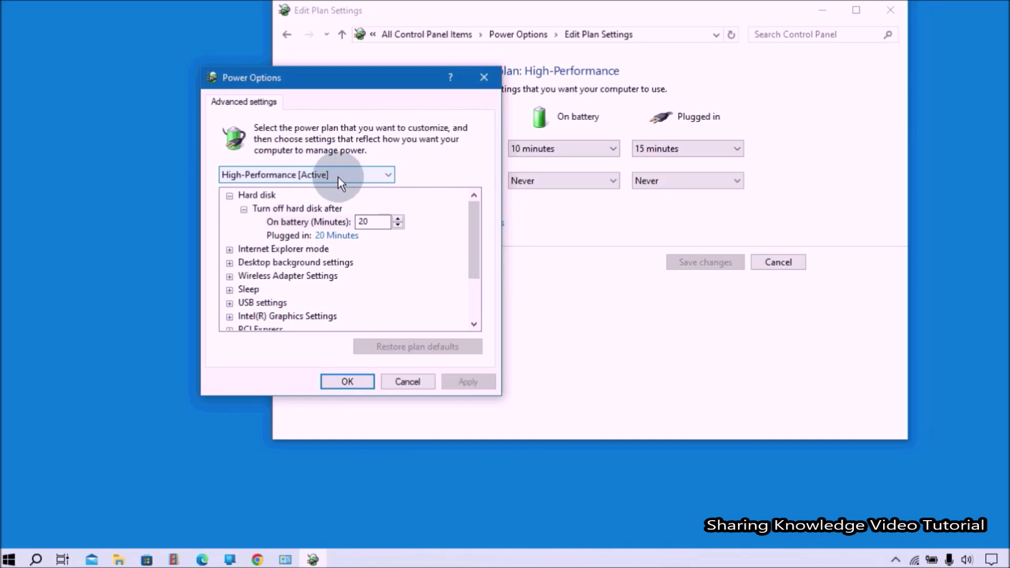
pyautogui.click(388, 178)
pyautogui.click(375, 200)
pyautogui.moveTo(474, 236); pyautogui.dragTo(480, 286)
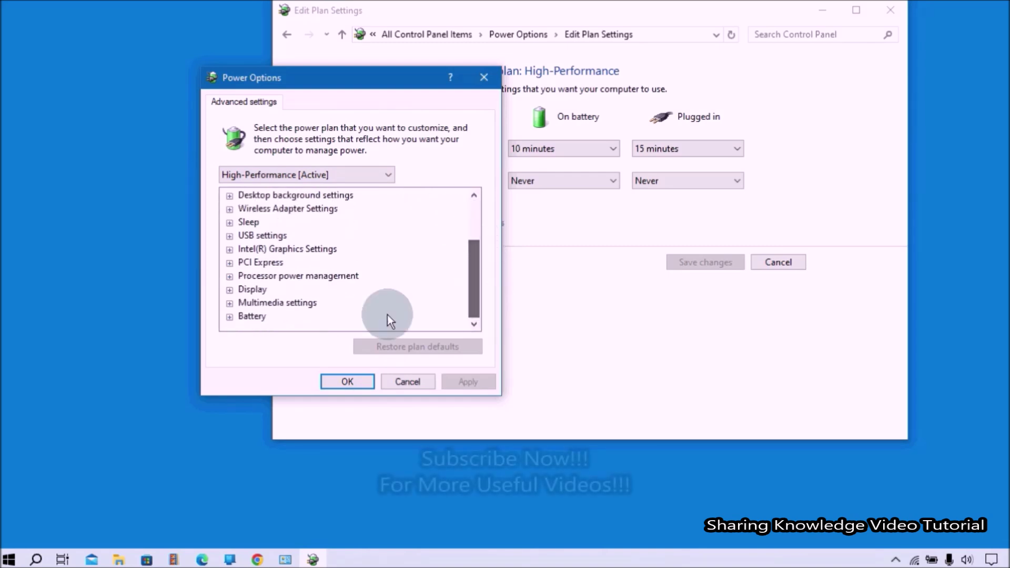
# - Set minimum processor state to 0% on battery and keep 100% when plugged in
pyautogui.click(230, 277)
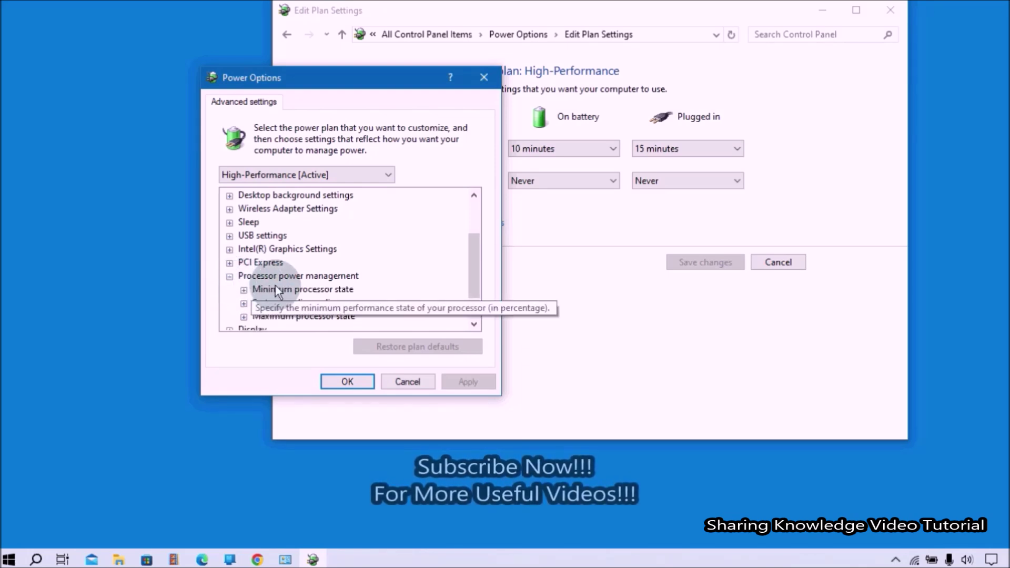
pyautogui.click(244, 291)
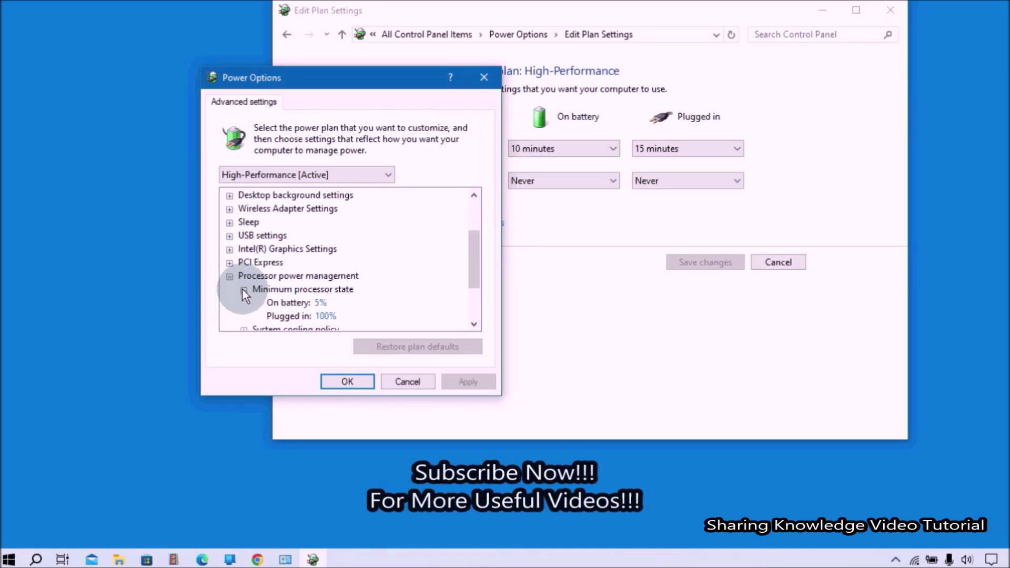
pyautogui.click(320, 303)
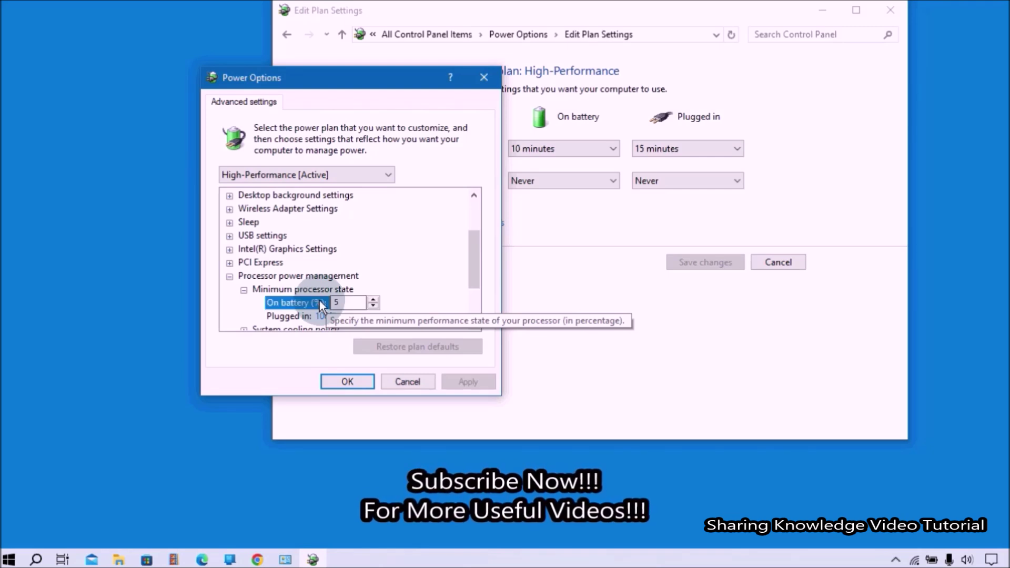
pyautogui.click(348, 302)
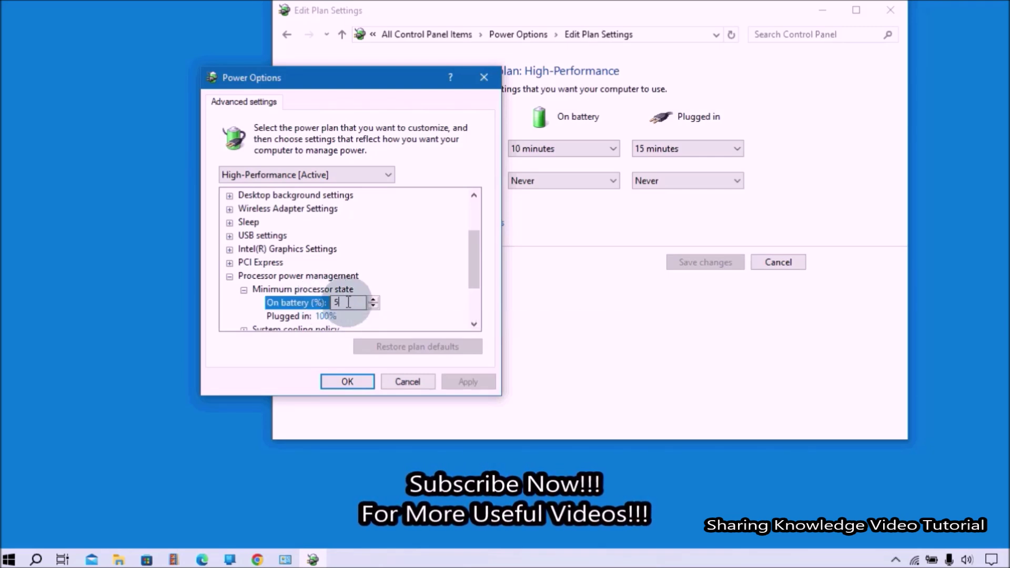
pyautogui.moveTo(348, 303); pyautogui.dragTo(336, 302)
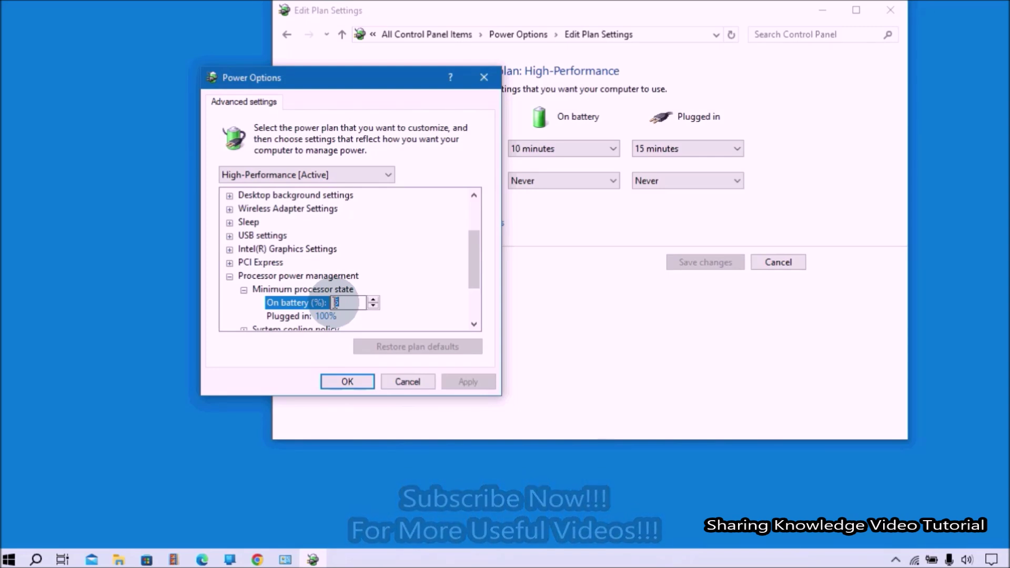
pyautogui.write('0')
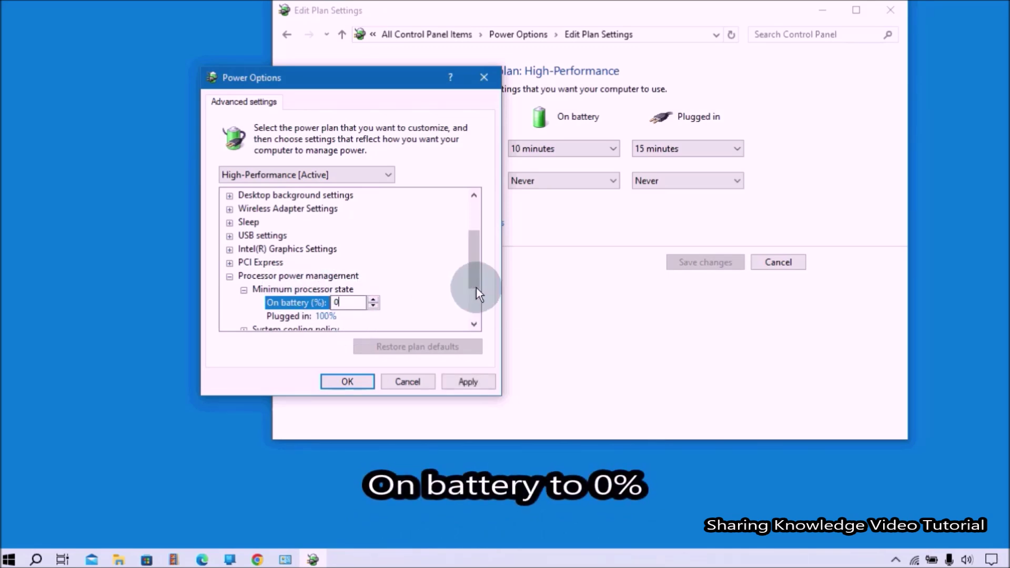
pyautogui.moveTo(477, 273); pyautogui.dragTo(463, 289)
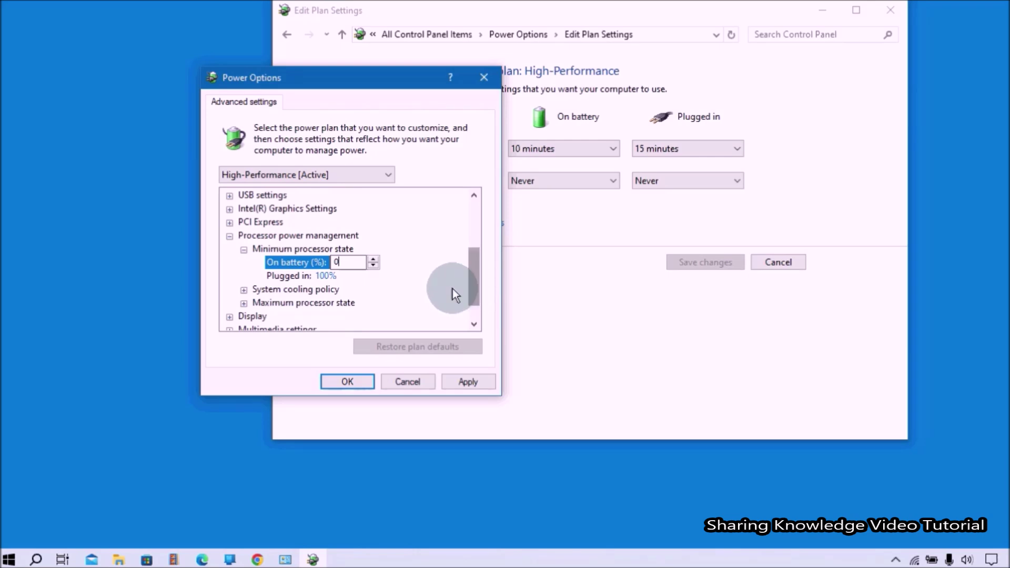
pyautogui.click(327, 277)
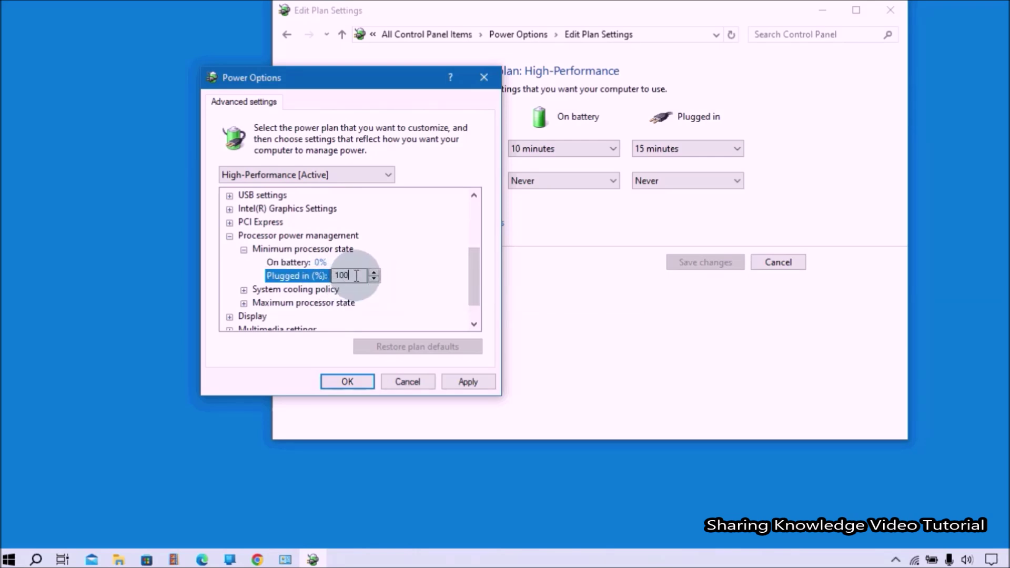
pyautogui.moveTo(356, 277); pyautogui.dragTo(322, 276)
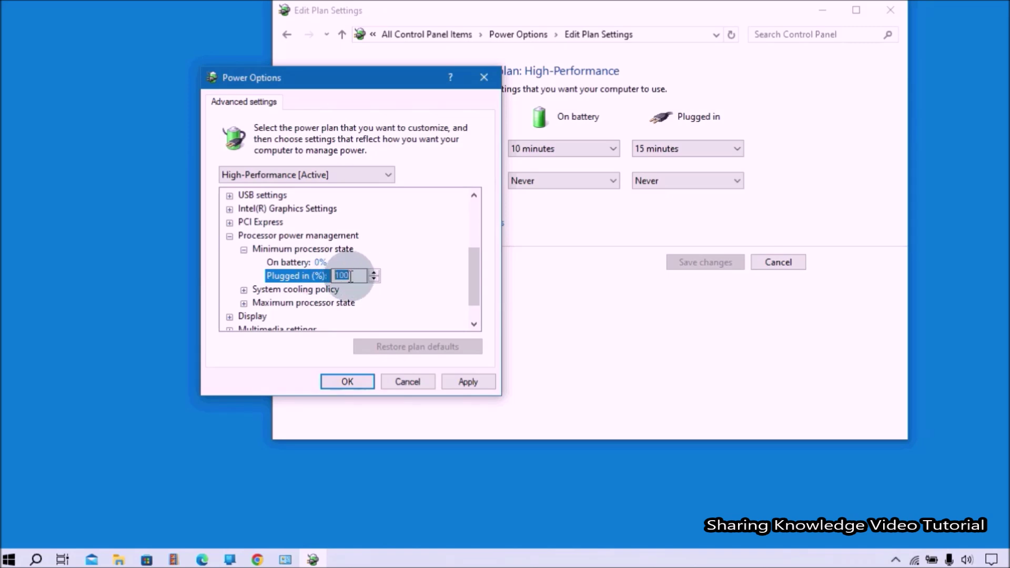
pyautogui.click(354, 276)
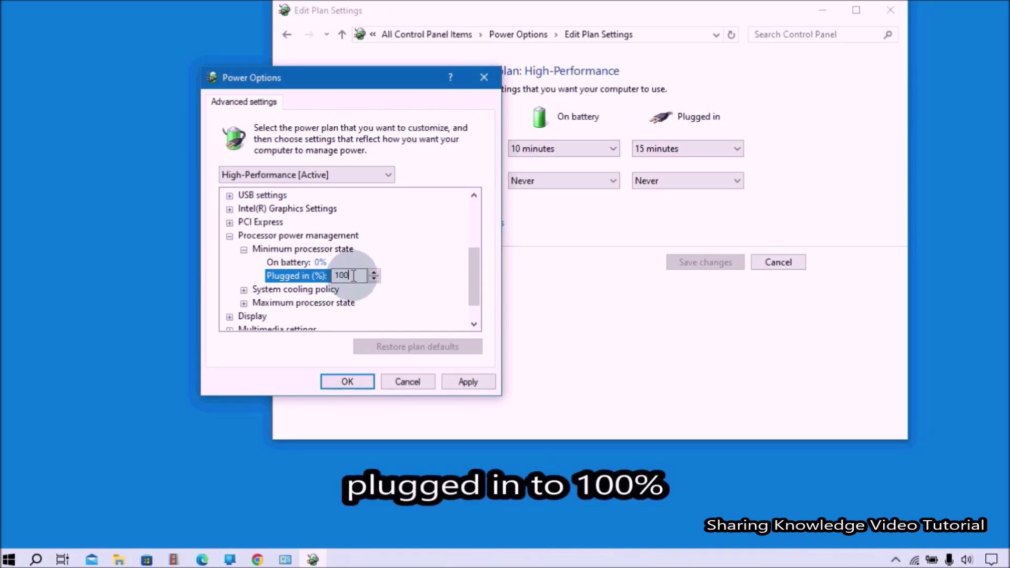
# - Keep maximum processor state at 100%, then apply and close the advanced settings
pyautogui.click(243, 303)
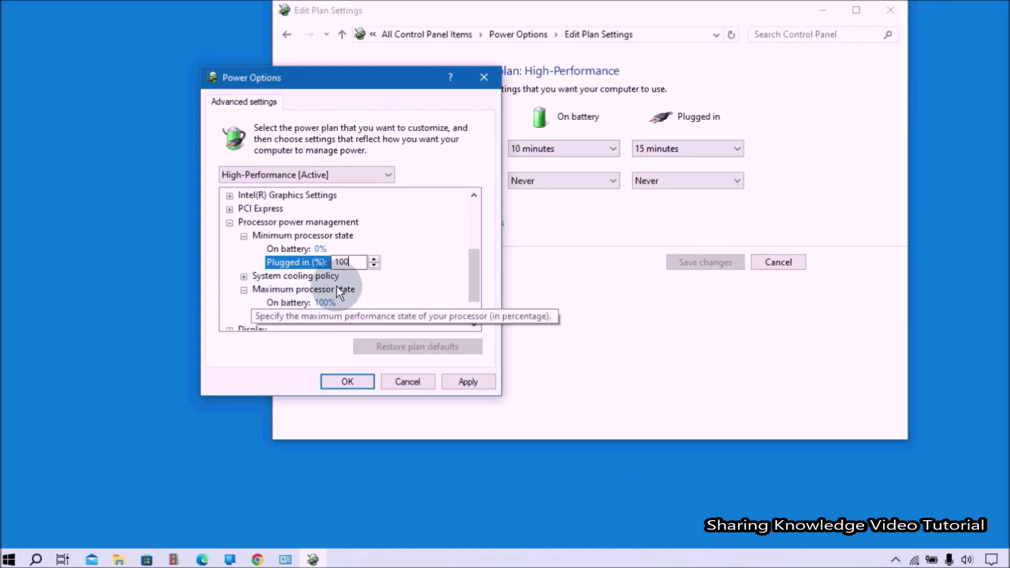
pyautogui.click(326, 303)
pyautogui.click(356, 302)
pyautogui.moveTo(356, 302); pyautogui.dragTo(335, 303)
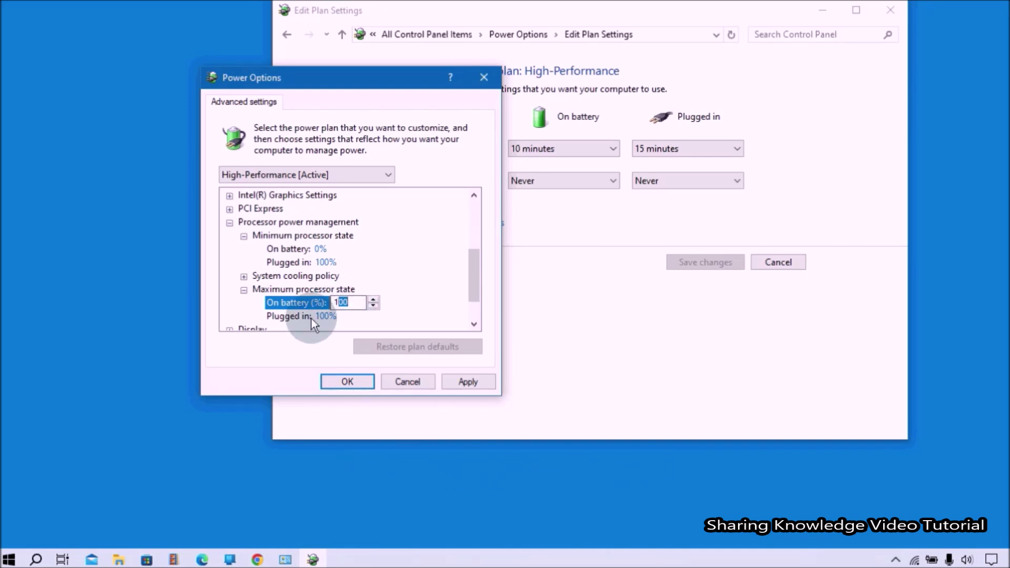
pyautogui.moveTo(336, 303); pyautogui.dragTo(361, 303)
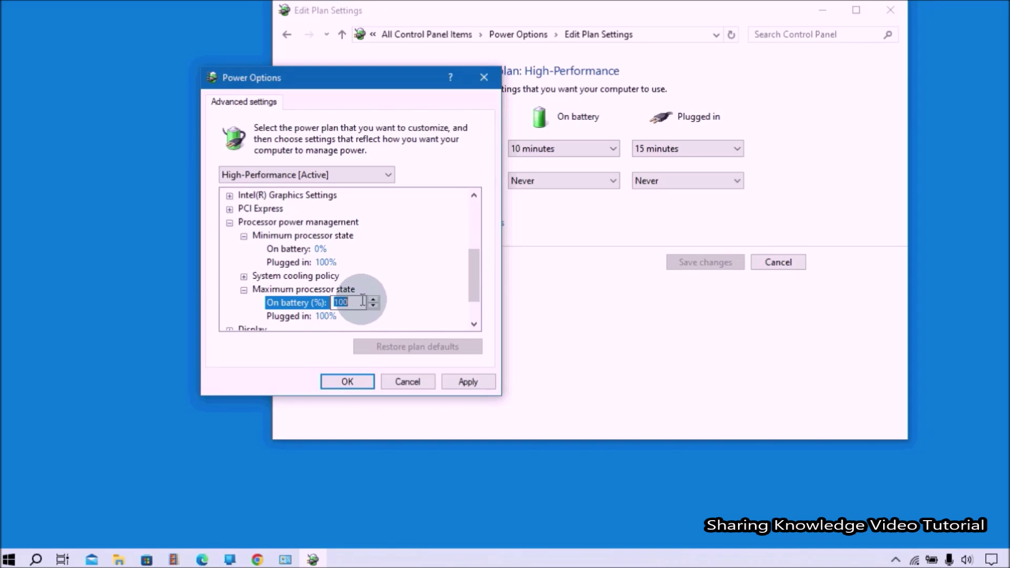
pyautogui.click(323, 315)
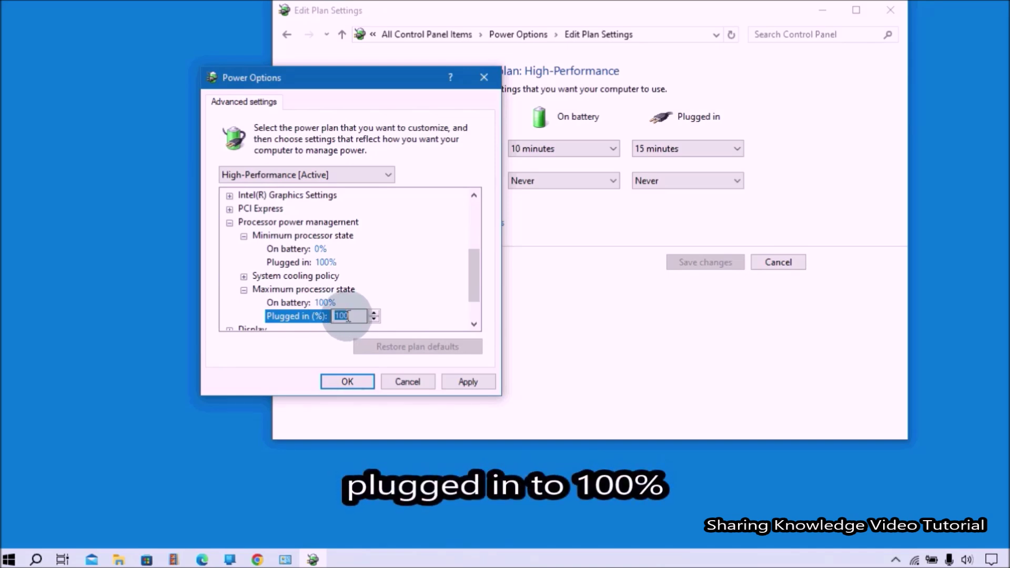
pyautogui.scroll(-1, 476, 282)
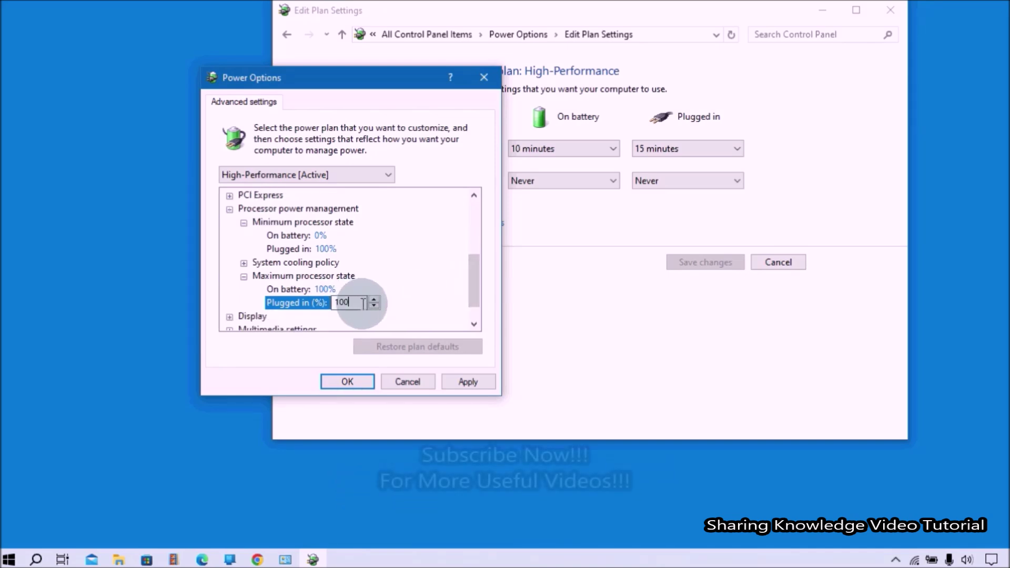
pyautogui.click(459, 380)
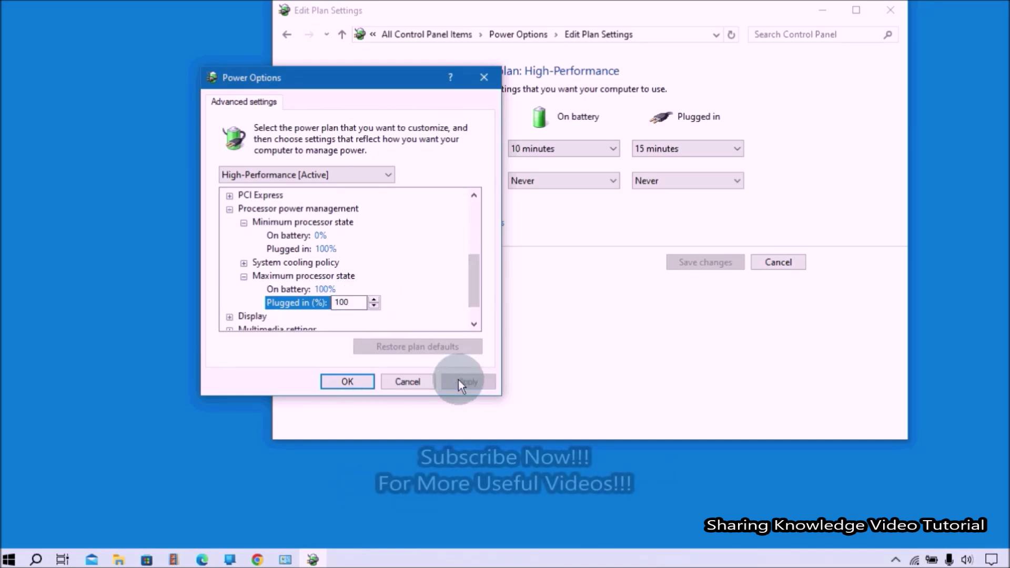
pyautogui.click(355, 380)
pyautogui.click(286, 34)
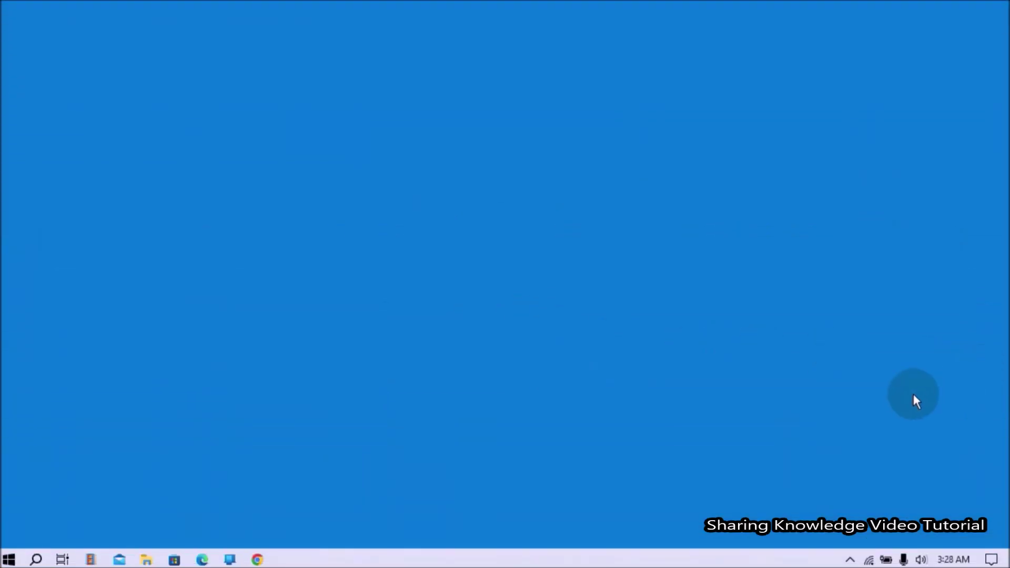
# - Run sysdm.cpl from the Run box
pyautogui.press('super+r')
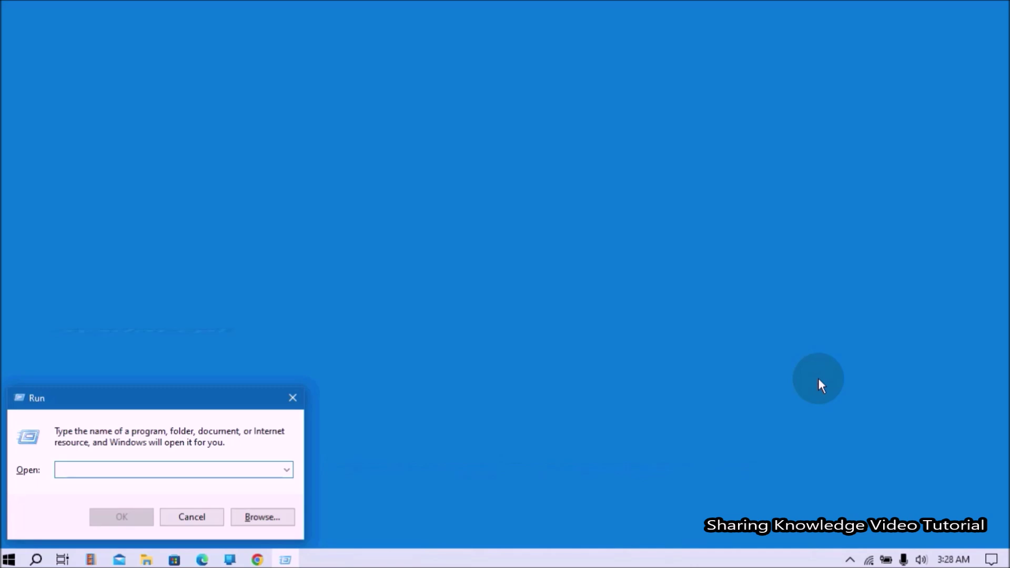
pyautogui.write('sysdm.cpl')
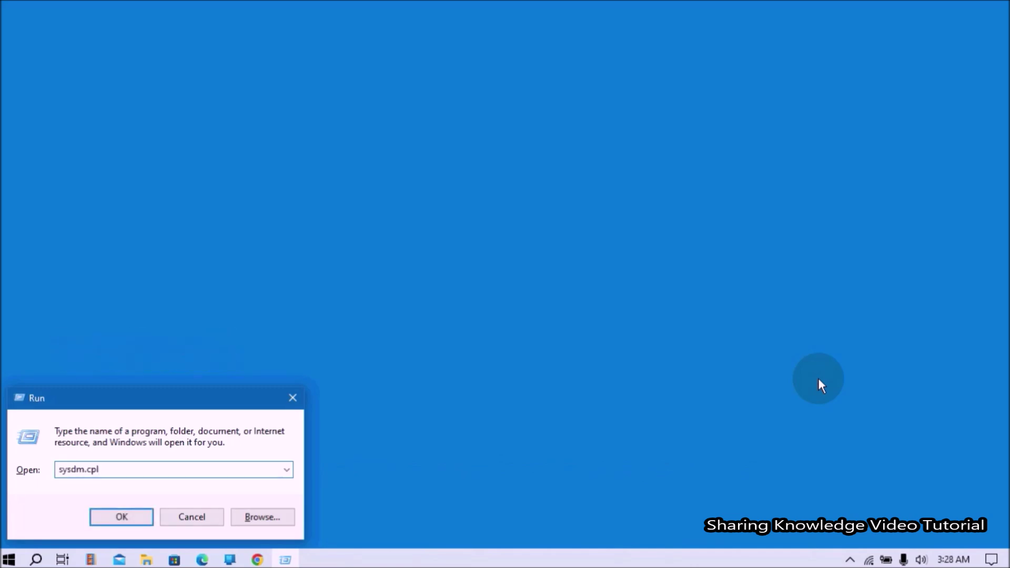
pyautogui.press('Return')
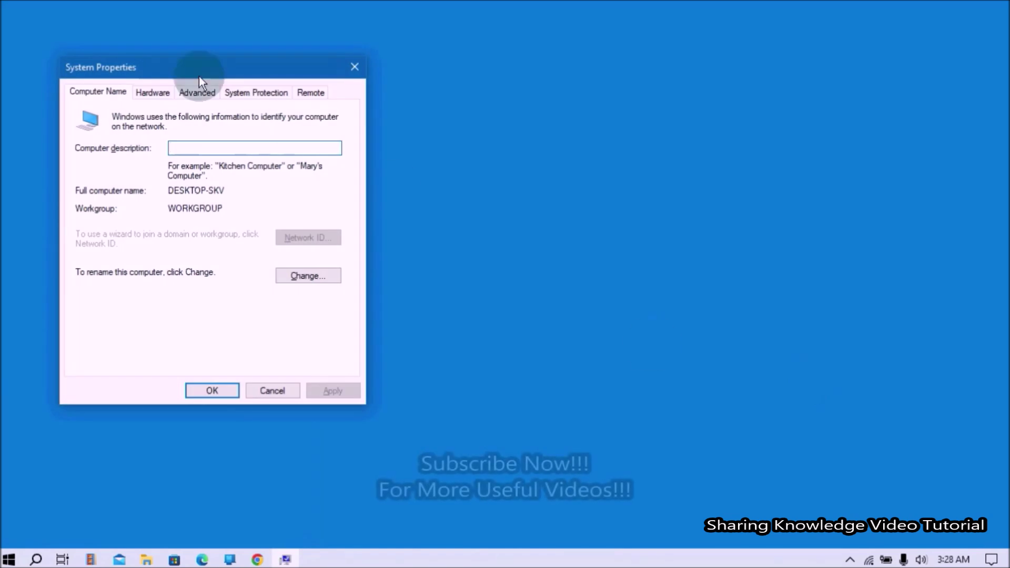
# - Open Performance Options from the Advanced tab, then its Virtual Memory dialog
pyautogui.moveTo(181, 67); pyautogui.dragTo(473, 73)
pyautogui.click(489, 100)
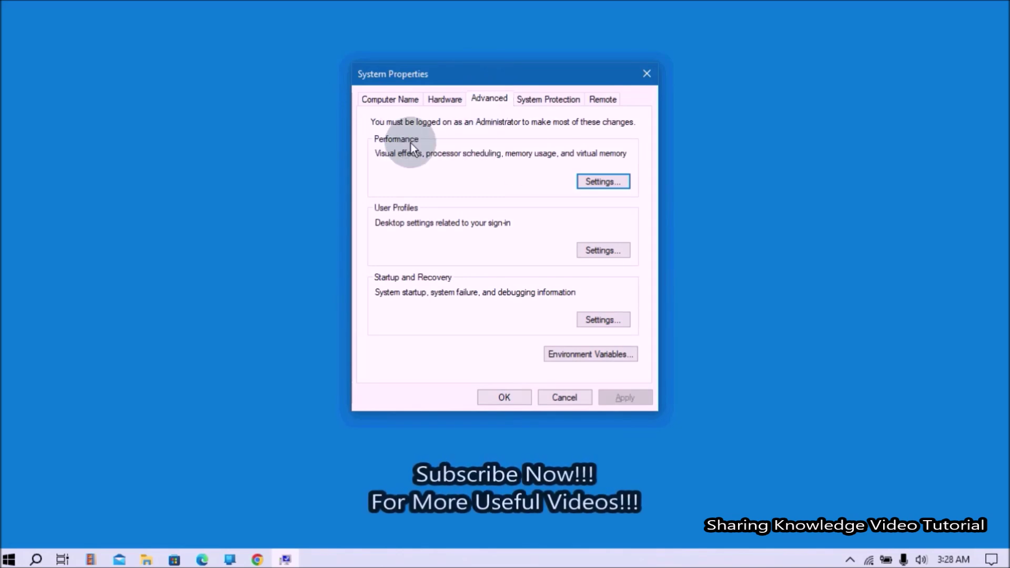
pyautogui.click(582, 185)
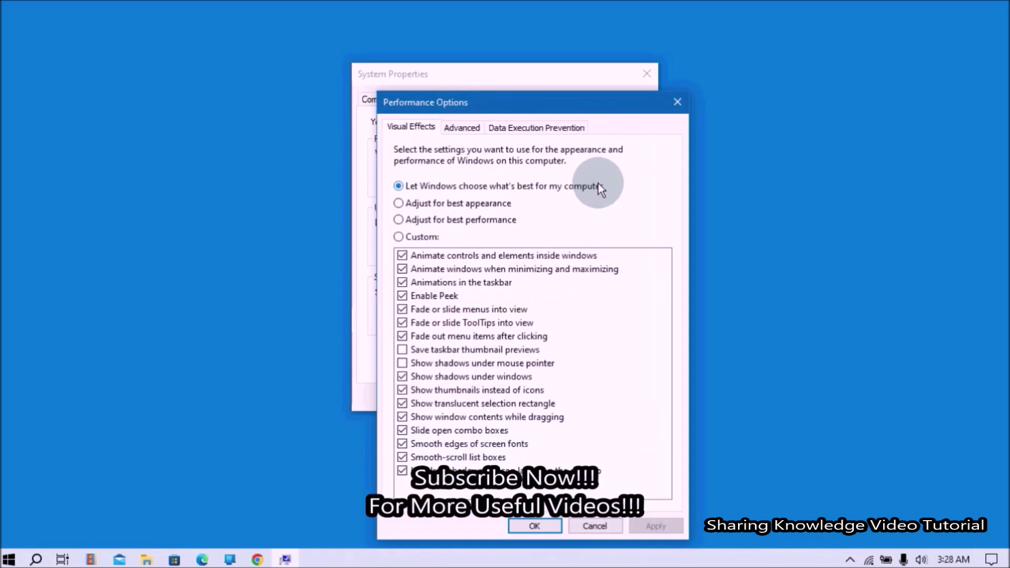
pyautogui.moveTo(557, 111); pyautogui.dragTo(525, 57)
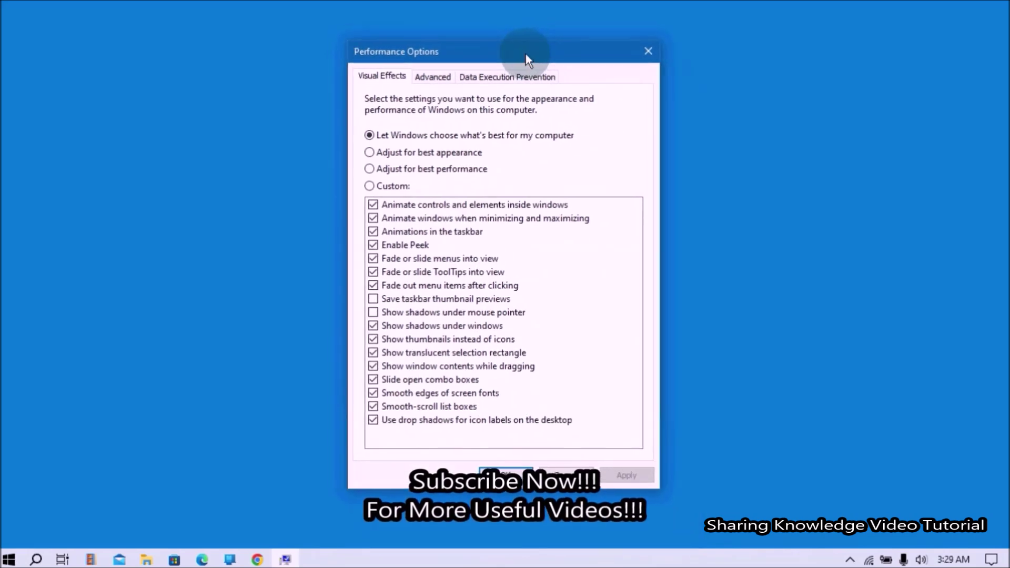
pyautogui.click(430, 76)
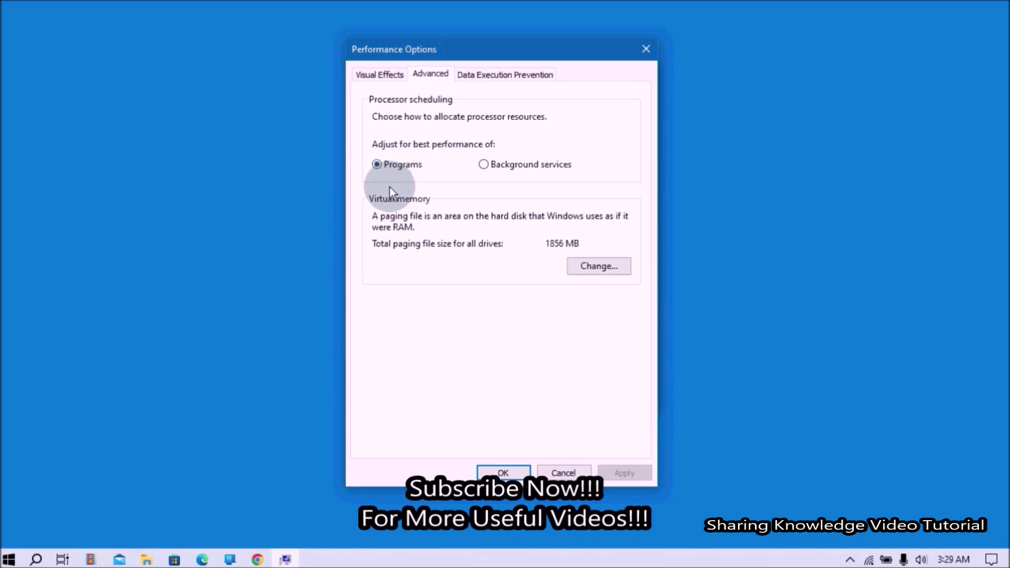
pyautogui.click(596, 273)
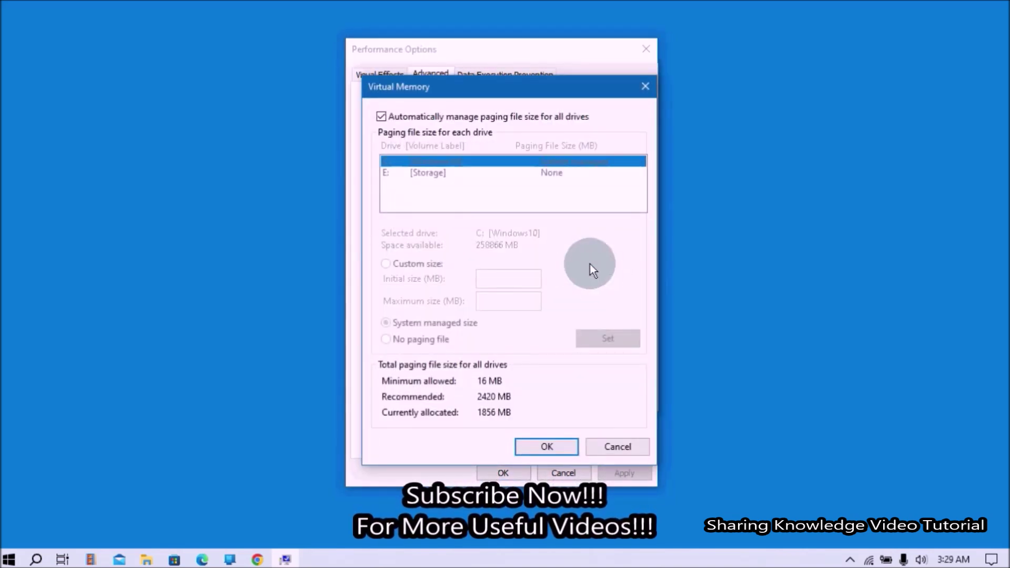
# - Turn off automatic paging file management, choose Custom size for drive C:, and launch Calculator
pyautogui.click(382, 117)
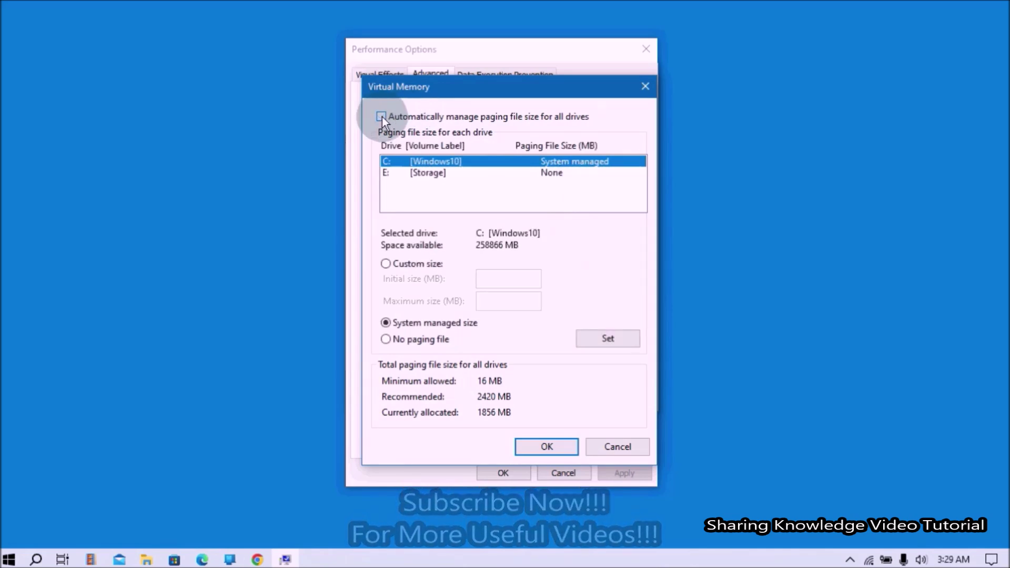
pyautogui.click(490, 163)
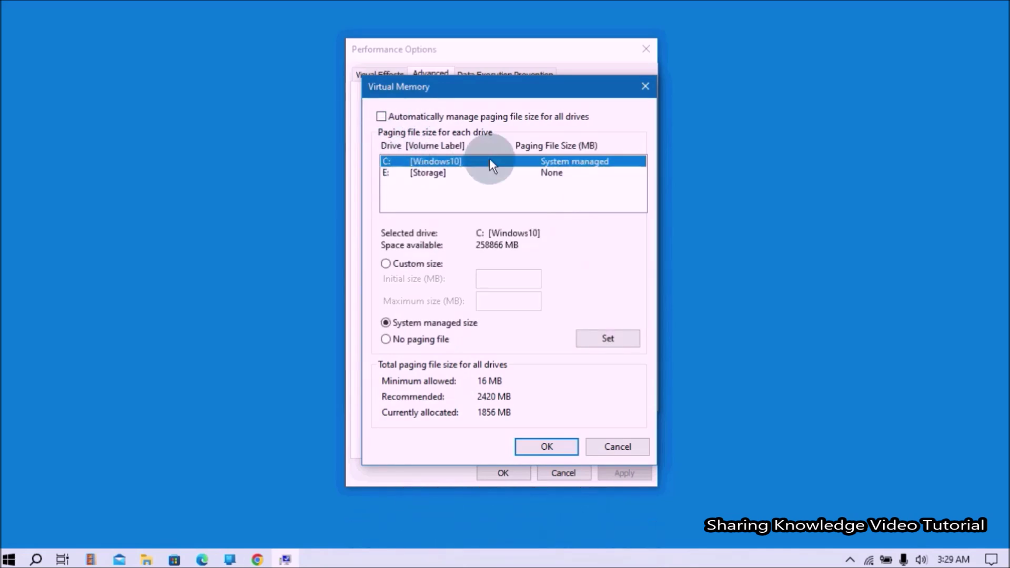
pyautogui.click(593, 163)
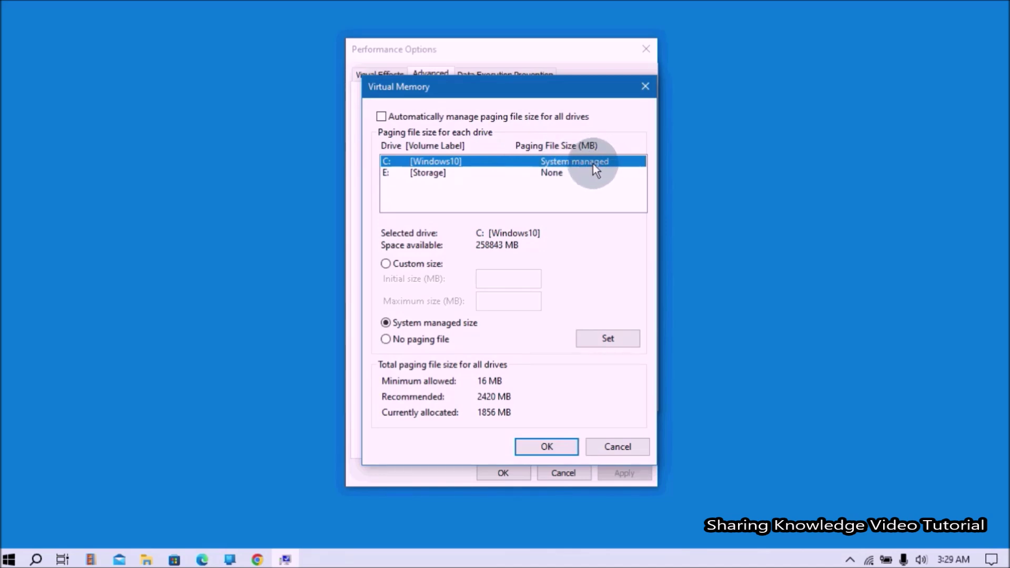
pyautogui.click(384, 266)
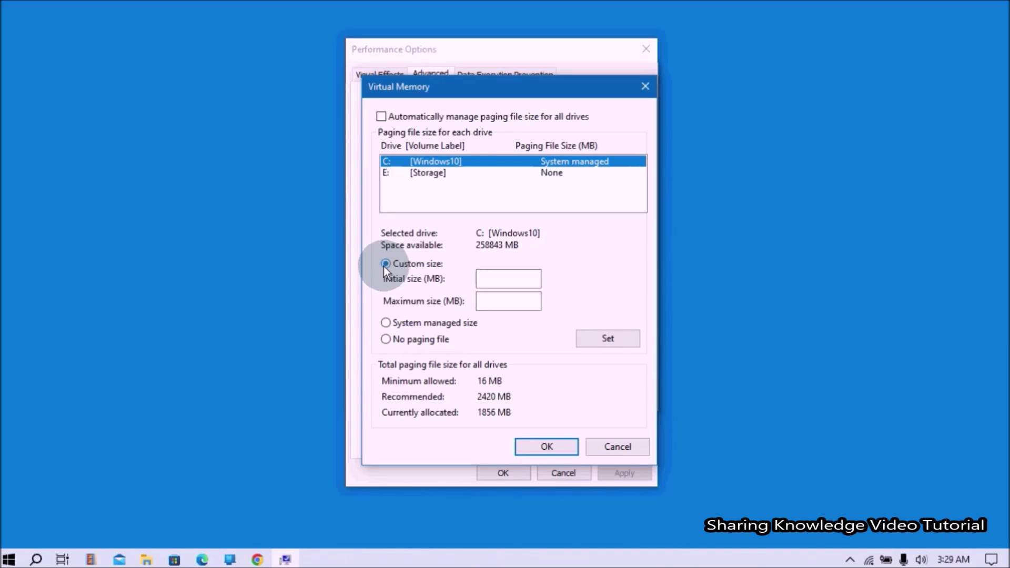
pyautogui.click(535, 279)
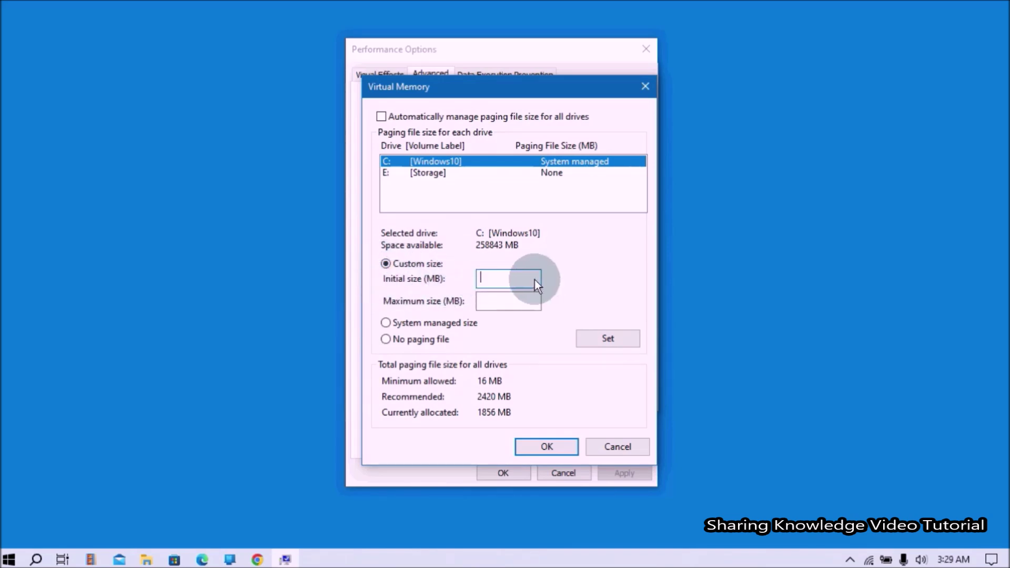
pyautogui.click(484, 301)
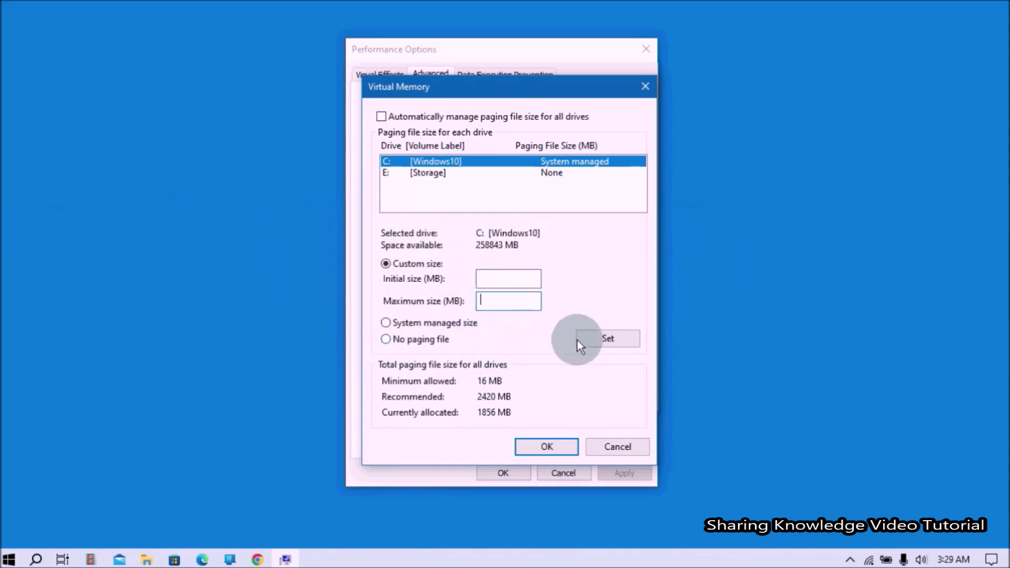
pyautogui.click(578, 340)
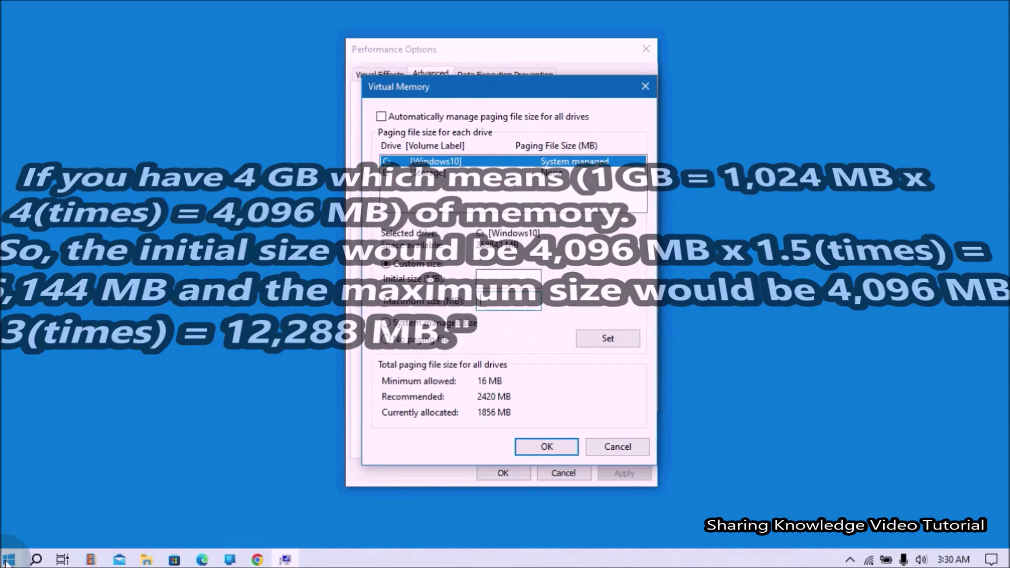
pyautogui.click(8, 560)
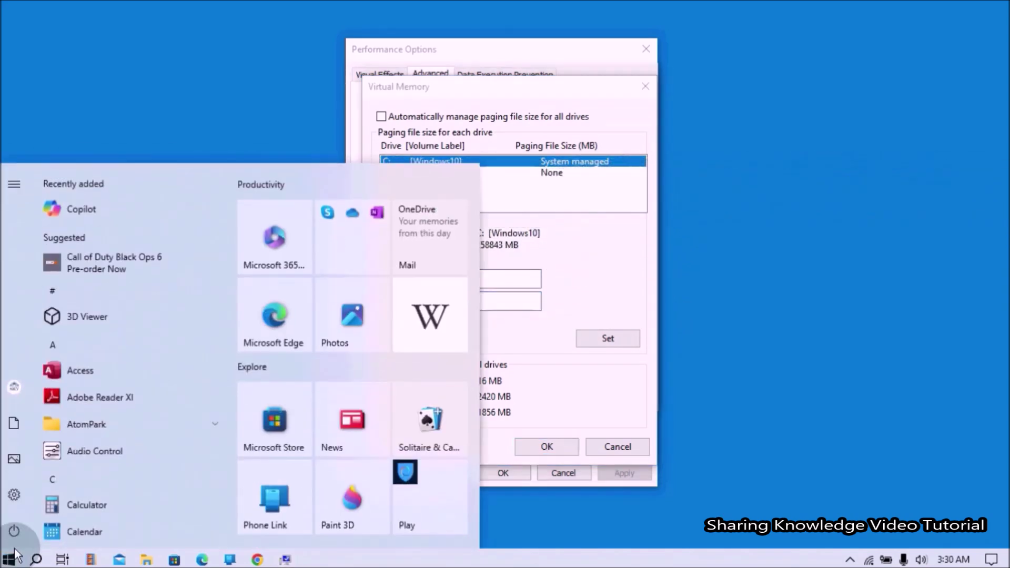
pyautogui.click(84, 505)
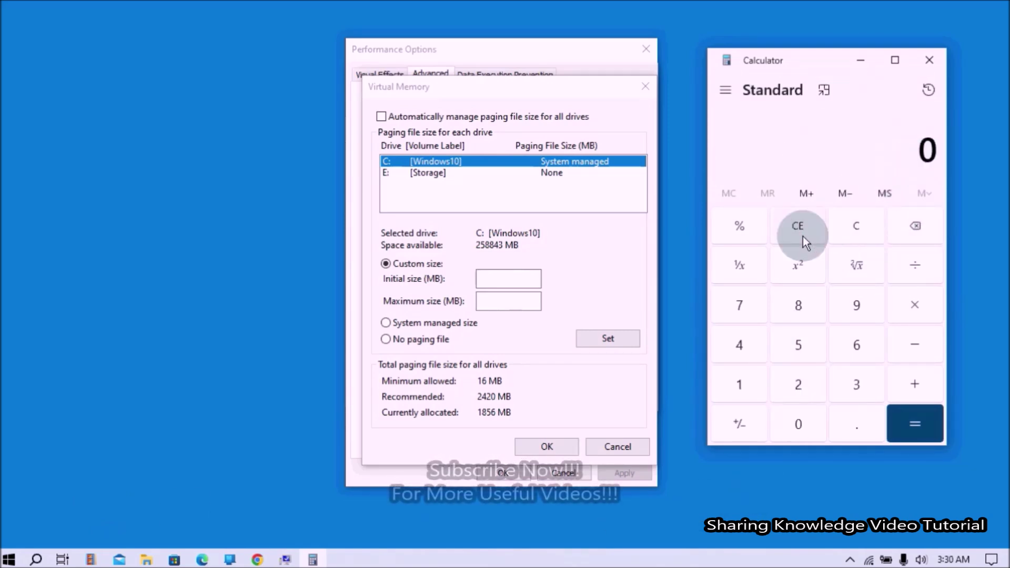
# - Calculate 1024 × 8 × 1.5 and enter 12288 as C:'s initial paging size
pyautogui.click(744, 381)
pyautogui.click(799, 424)
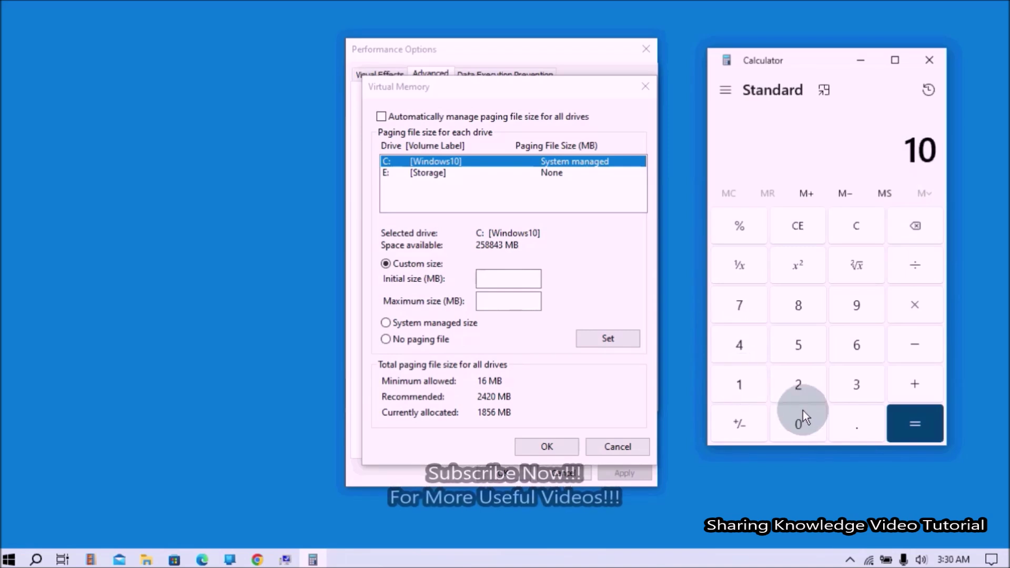
pyautogui.click(799, 390)
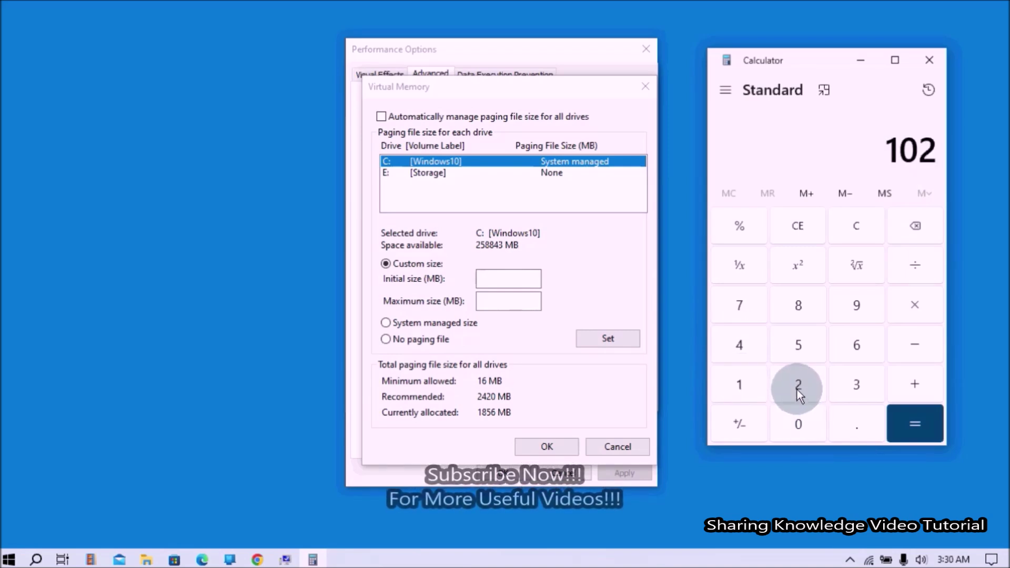
pyautogui.click(738, 346)
pyautogui.click(918, 306)
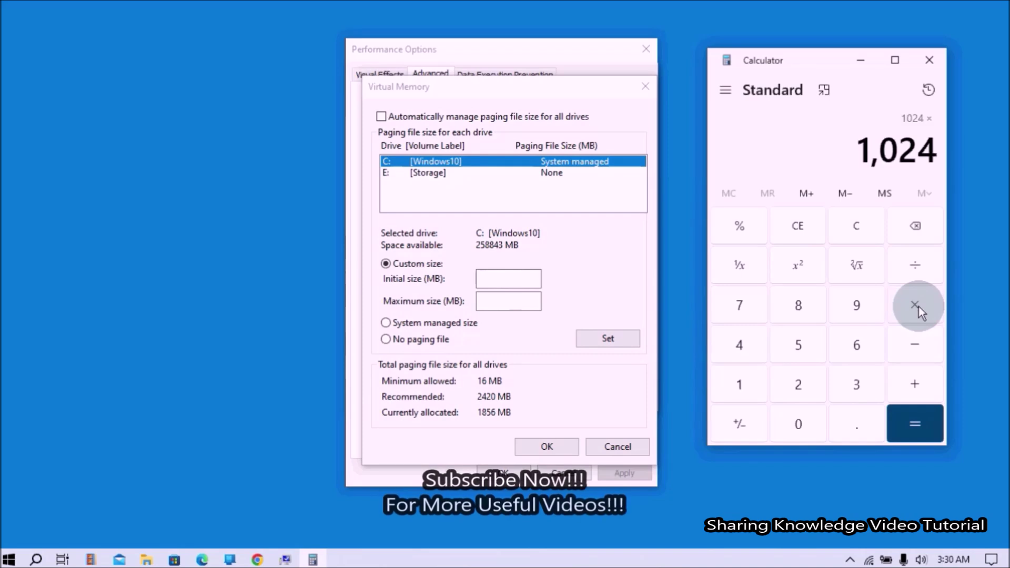
pyautogui.click(797, 304)
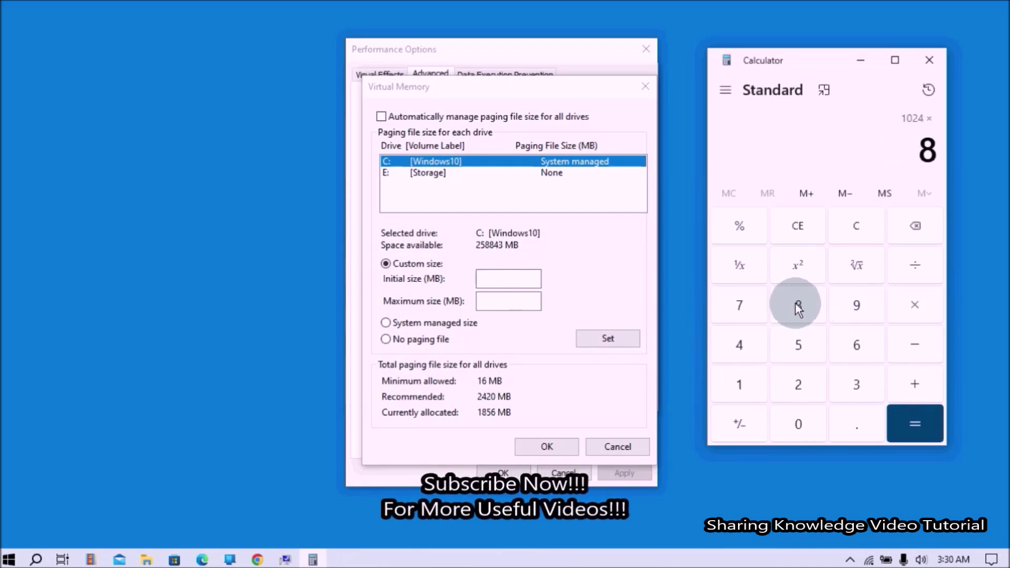
pyautogui.click(916, 425)
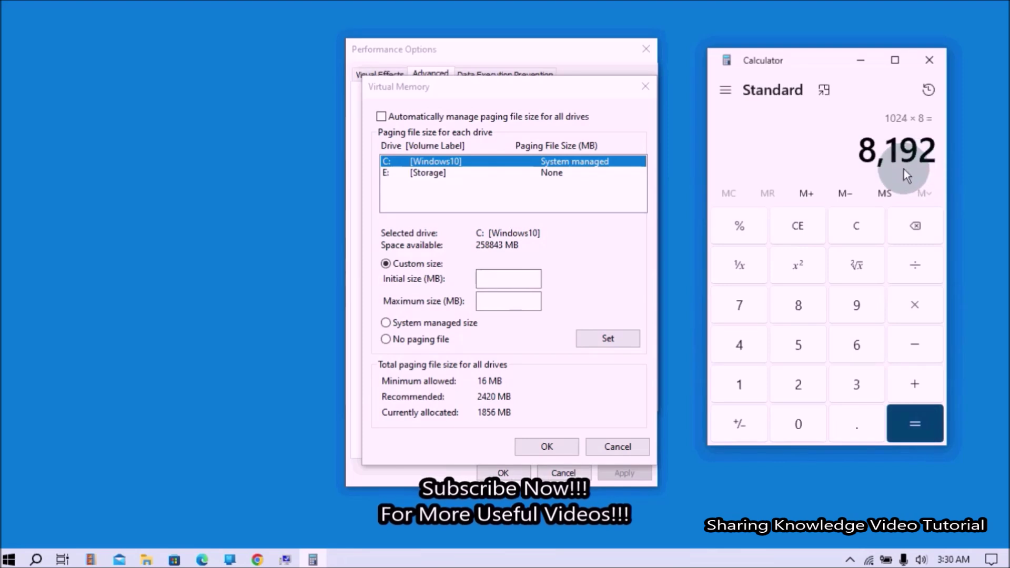
pyautogui.click(914, 303)
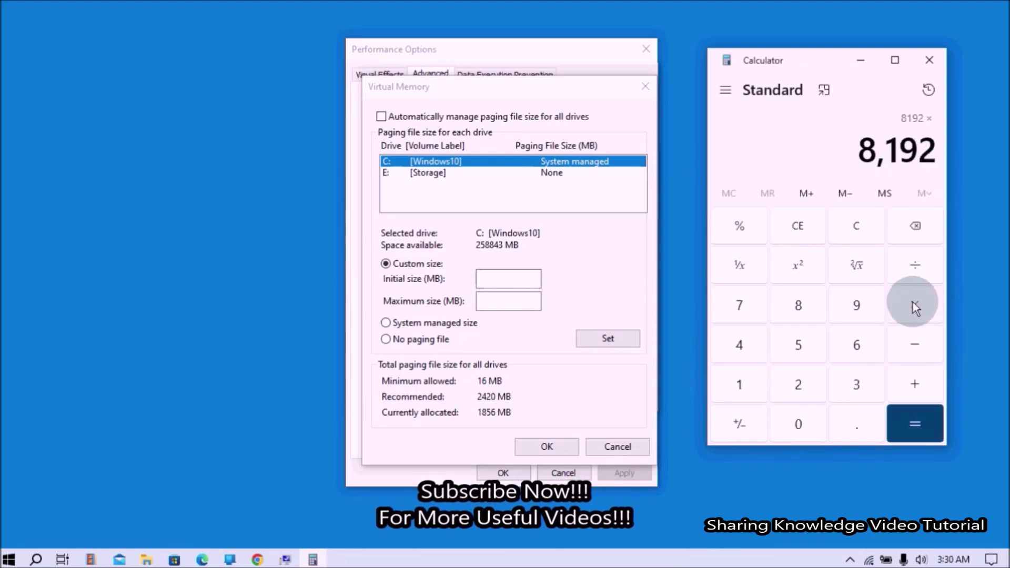
pyautogui.click(752, 377)
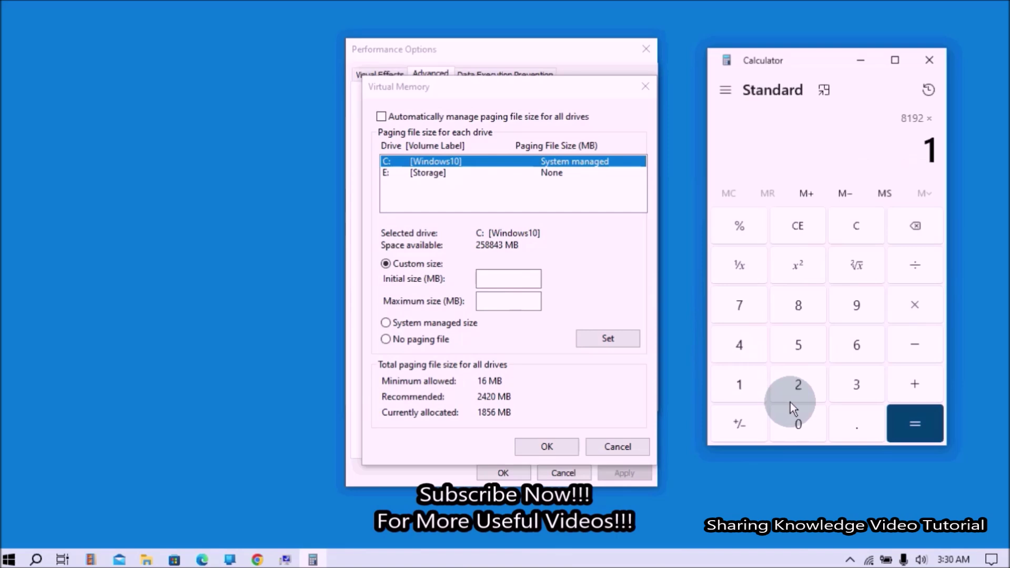
pyautogui.click(860, 421)
pyautogui.click(800, 348)
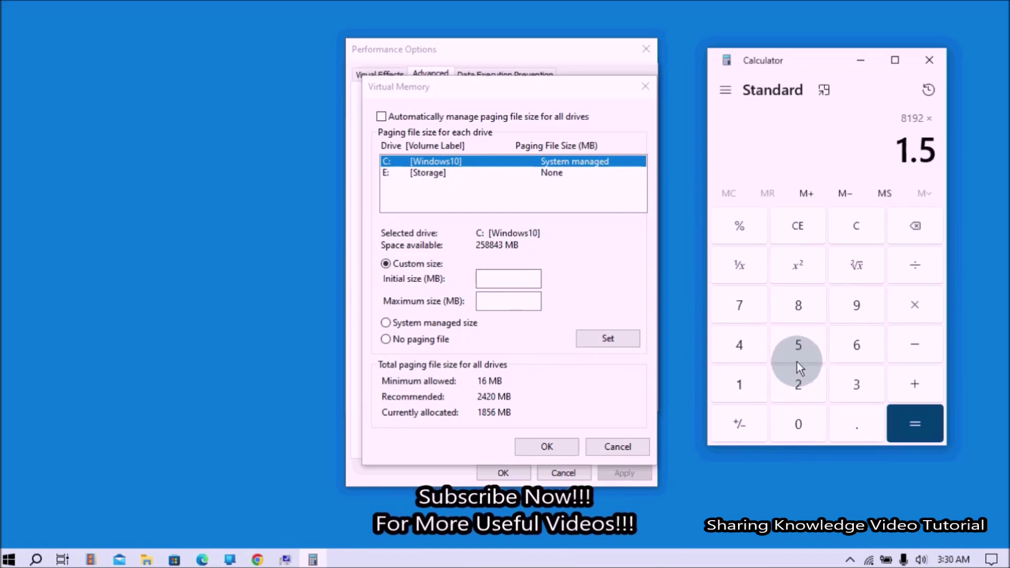
pyautogui.click(914, 424)
pyautogui.click(508, 278)
pyautogui.write('12288')
# - Calculate 1024 × 8 × 3 = 24,576 for the maximum paging size
pyautogui.click(856, 226)
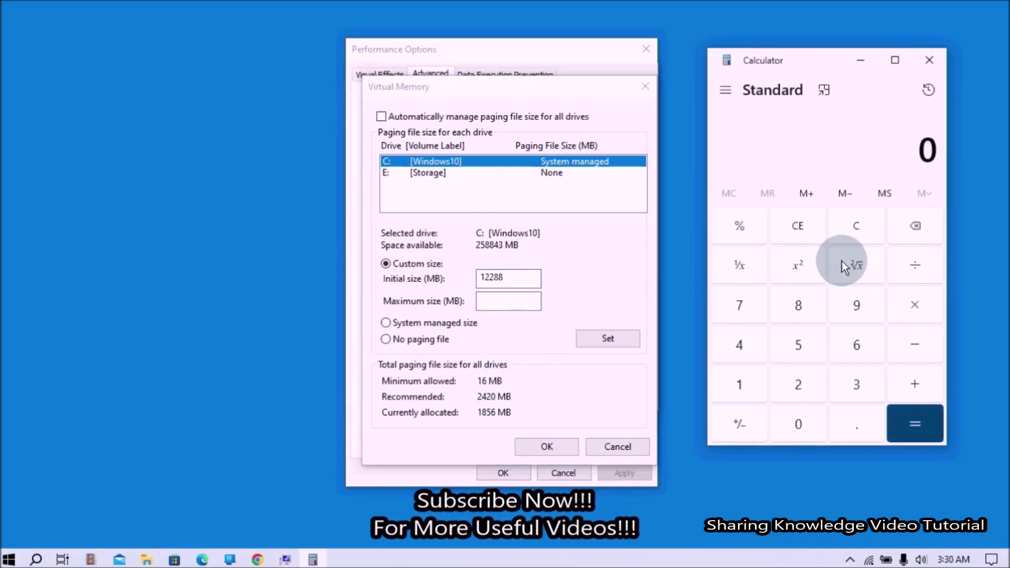
pyautogui.click(744, 386)
pyautogui.click(799, 424)
pyautogui.click(797, 387)
pyautogui.click(739, 344)
pyautogui.click(913, 298)
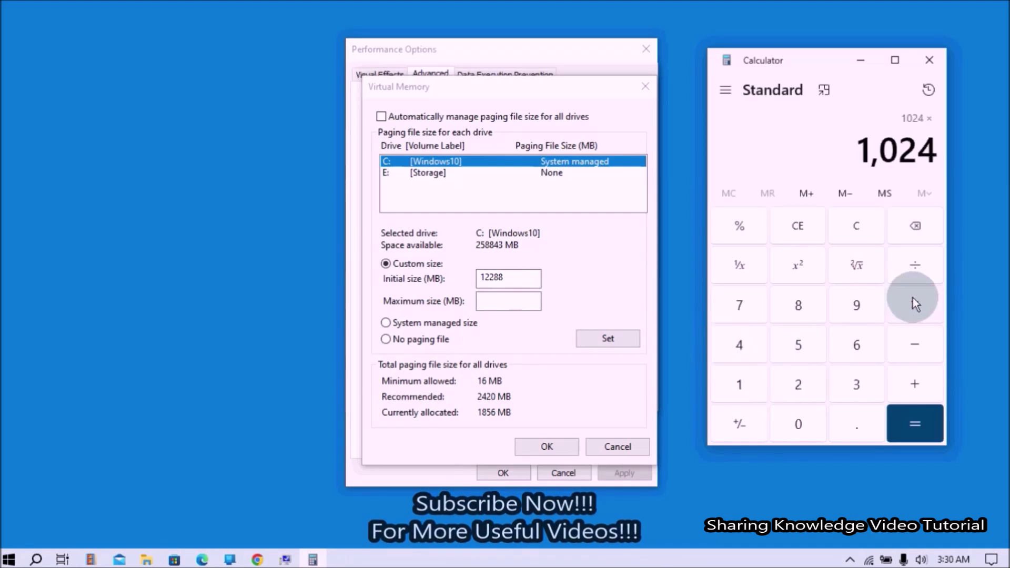
pyautogui.click(795, 303)
pyautogui.click(917, 424)
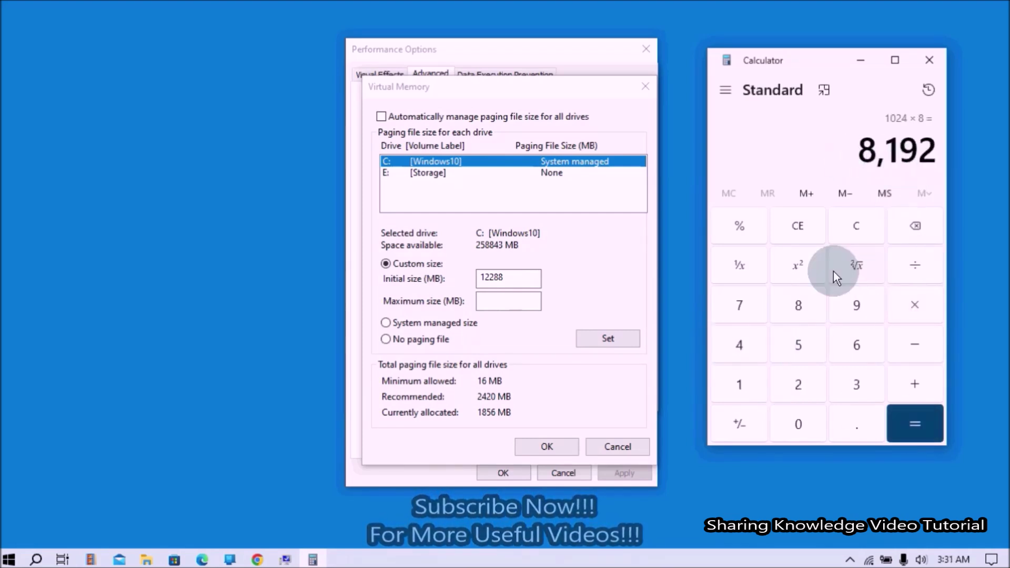
pyautogui.click(917, 300)
pyautogui.click(851, 384)
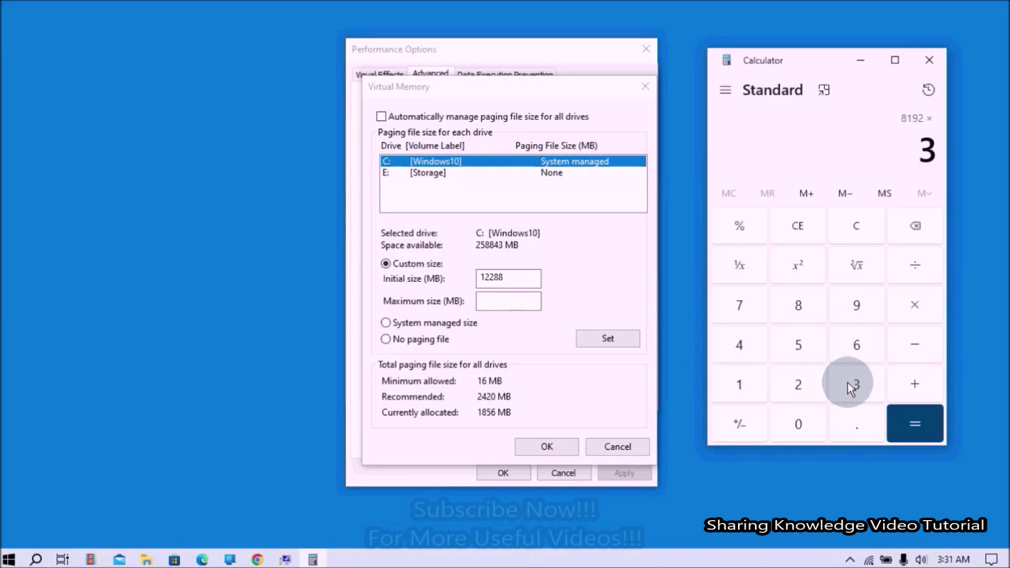
pyautogui.click(914, 426)
pyautogui.click(512, 312)
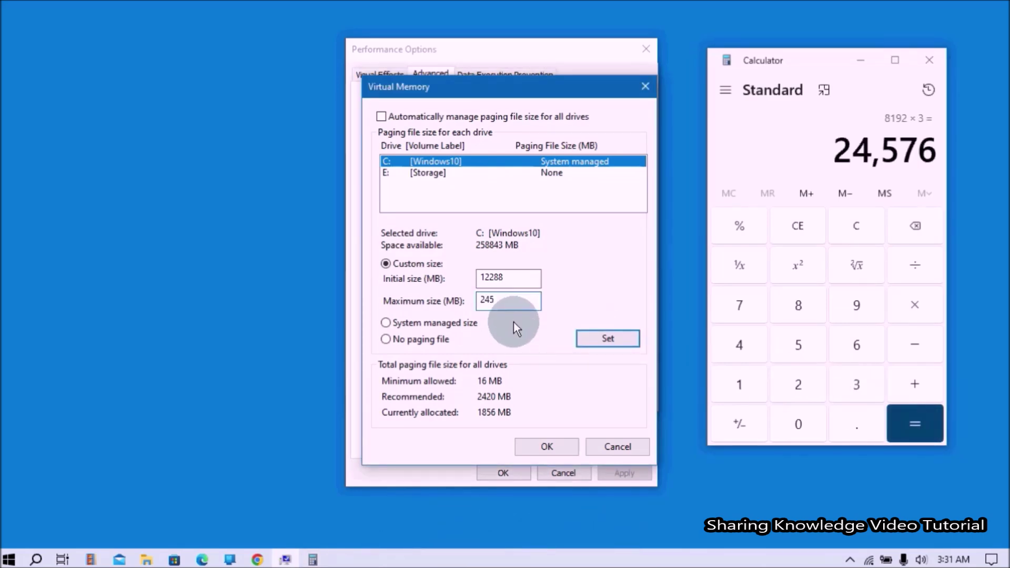
# - Set C:'s maximum paging size to 24576 MB, accept the restart warning, and close all dialogs
pyautogui.write('24576')
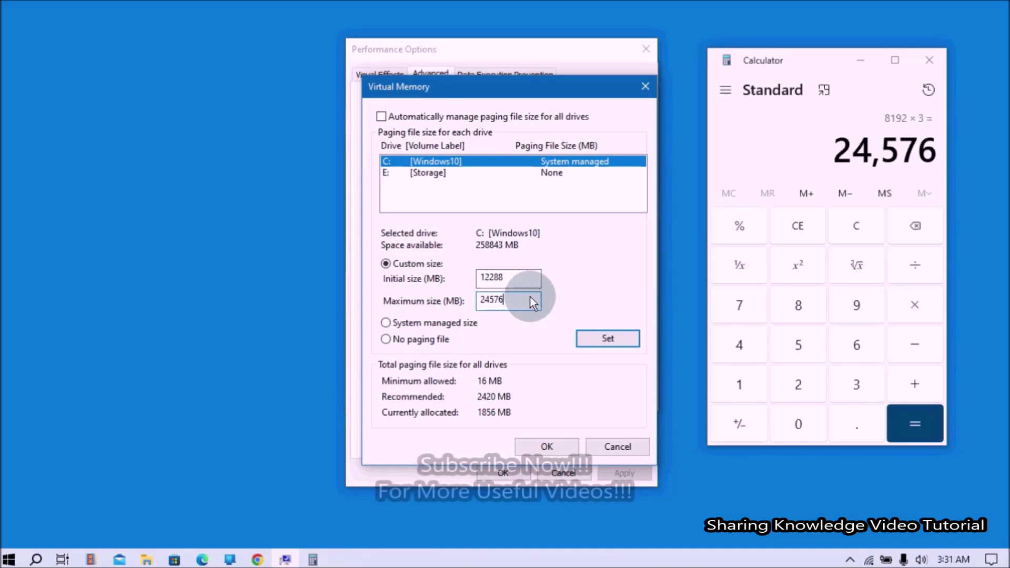
pyautogui.click(611, 339)
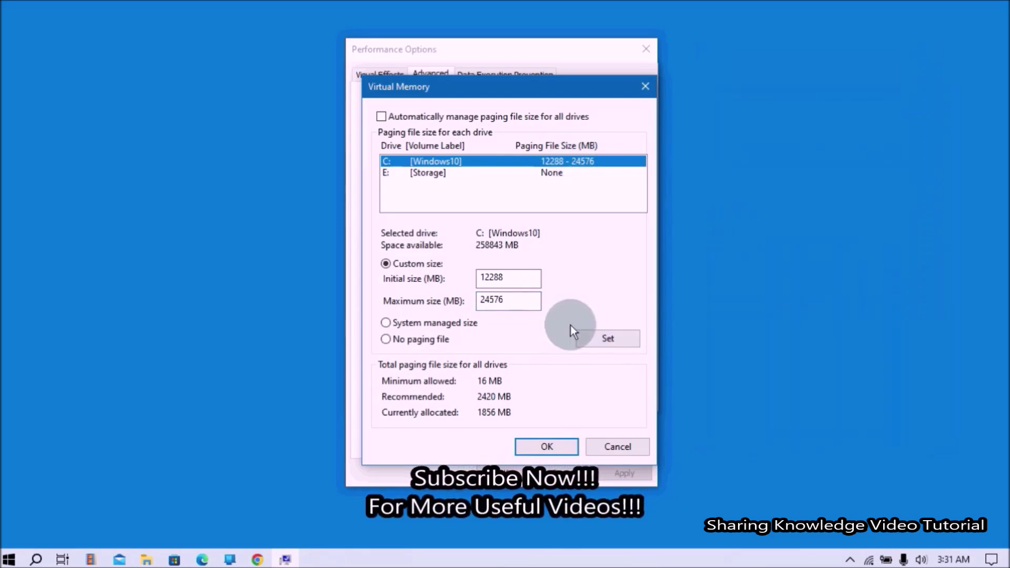
pyautogui.click(542, 448)
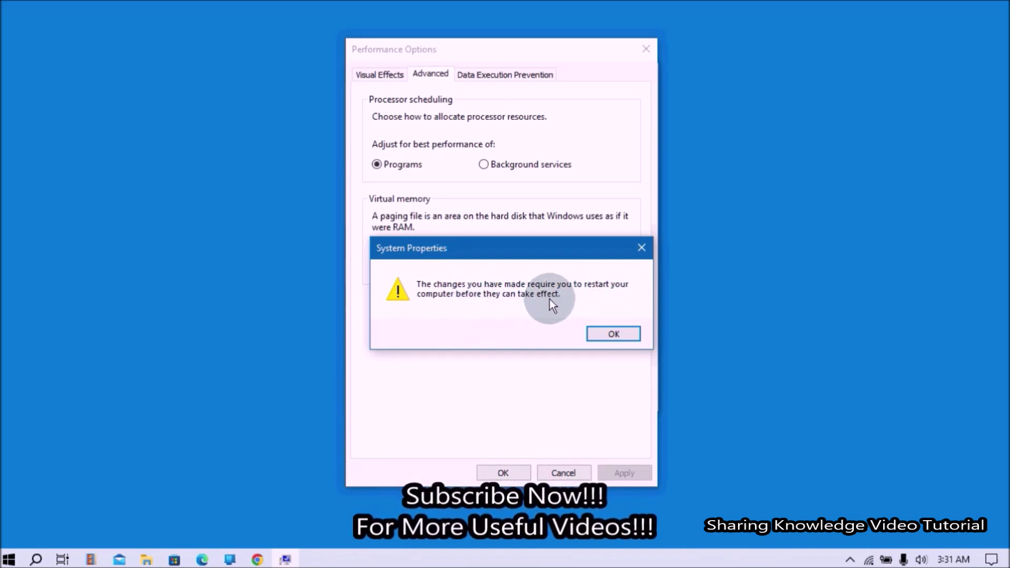
pyautogui.click(615, 332)
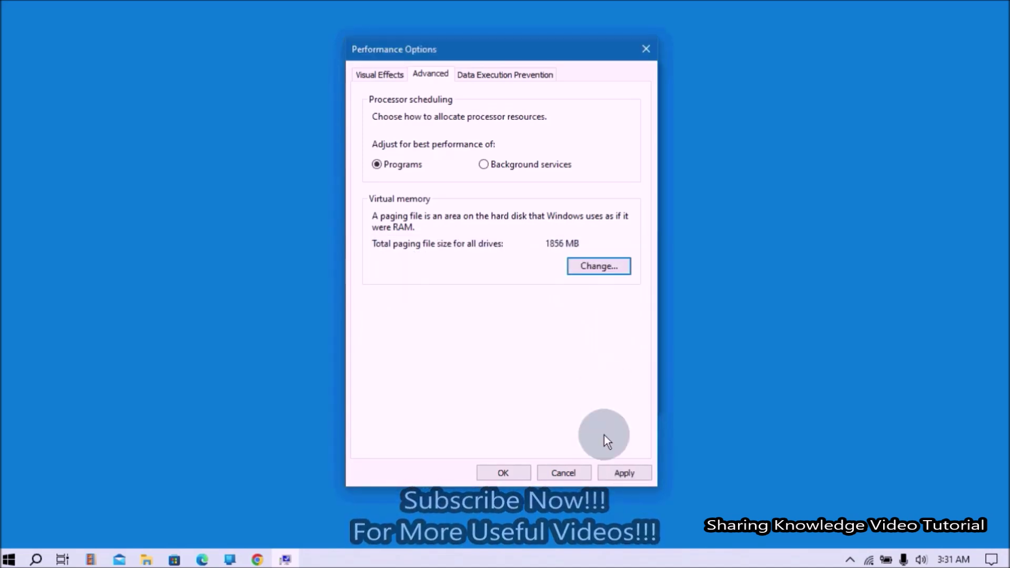
pyautogui.click(624, 472)
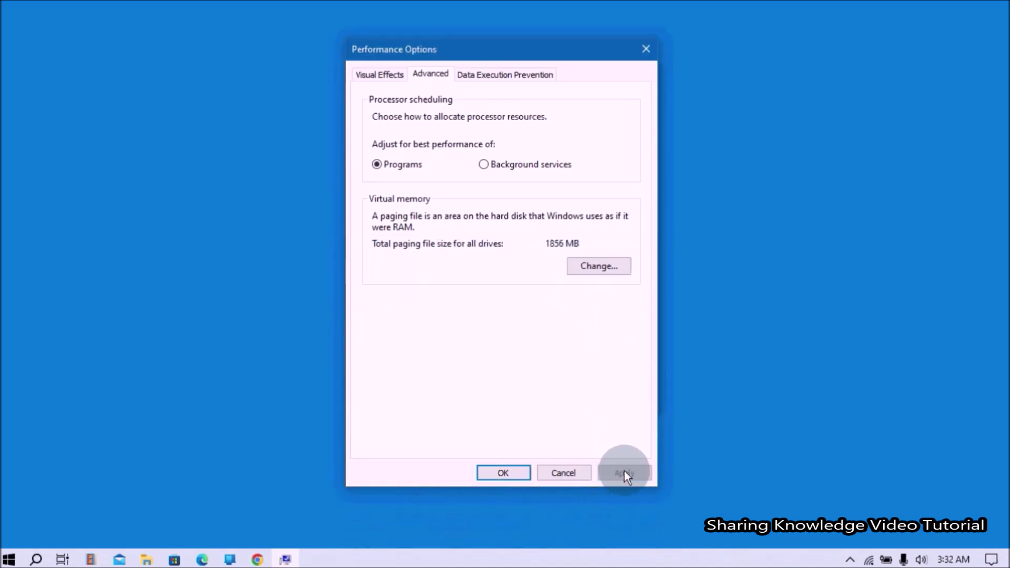
pyautogui.click(509, 472)
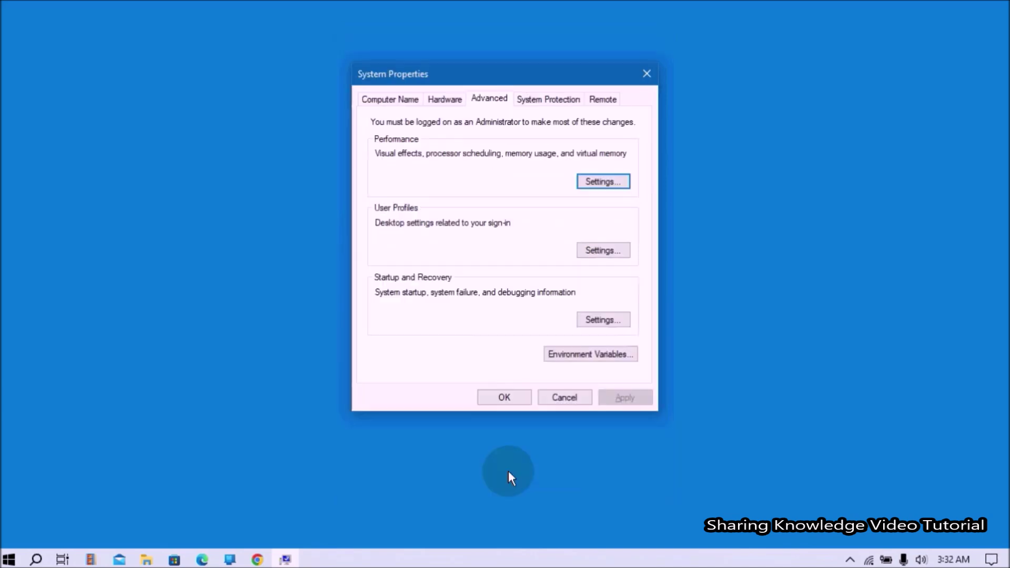
pyautogui.click(516, 398)
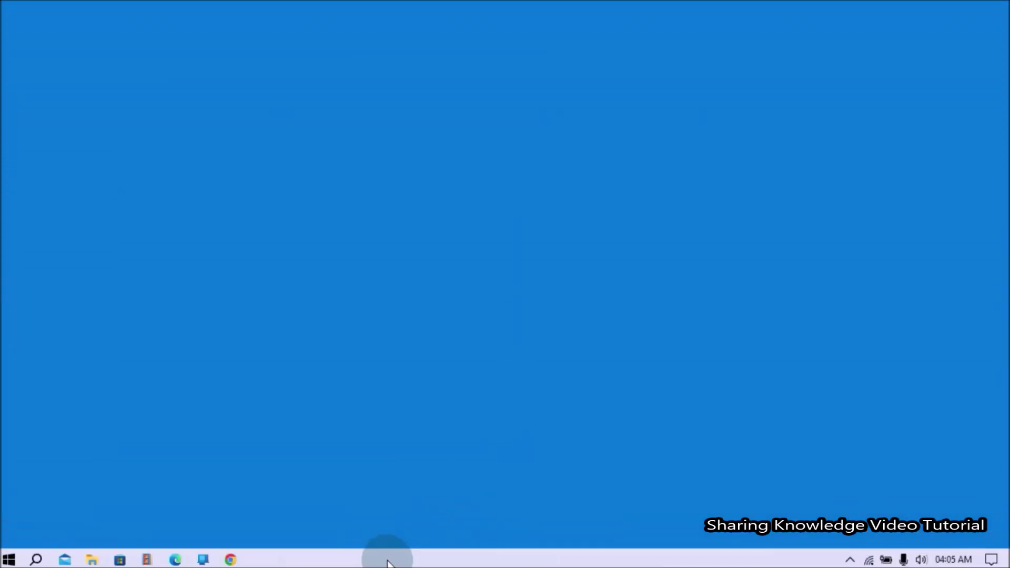
# - Disable Phone Link and Skype on Task Manager's Startup tab, then close Task Manager
pyautogui.rightClick(421, 557)
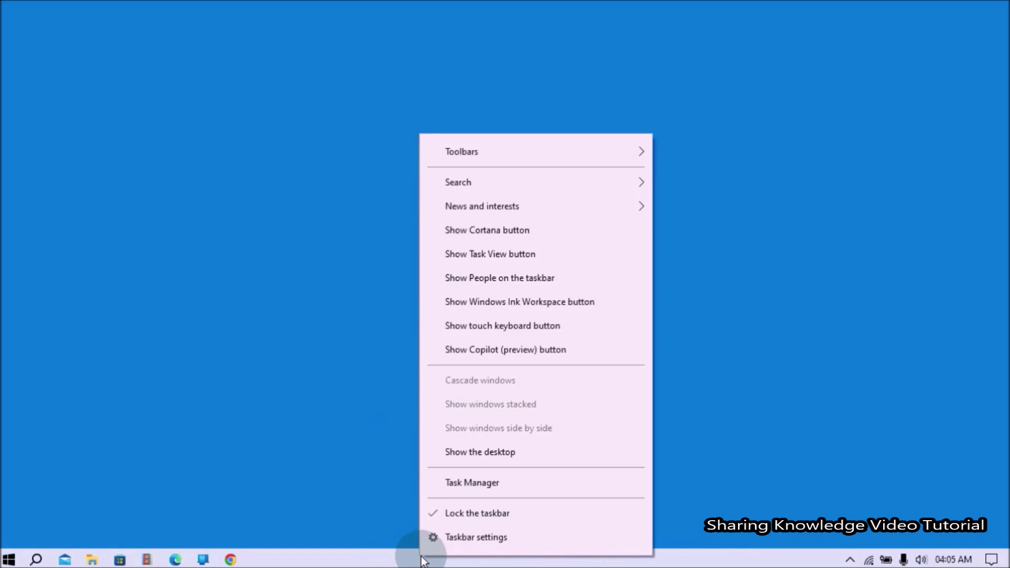
pyautogui.click(512, 489)
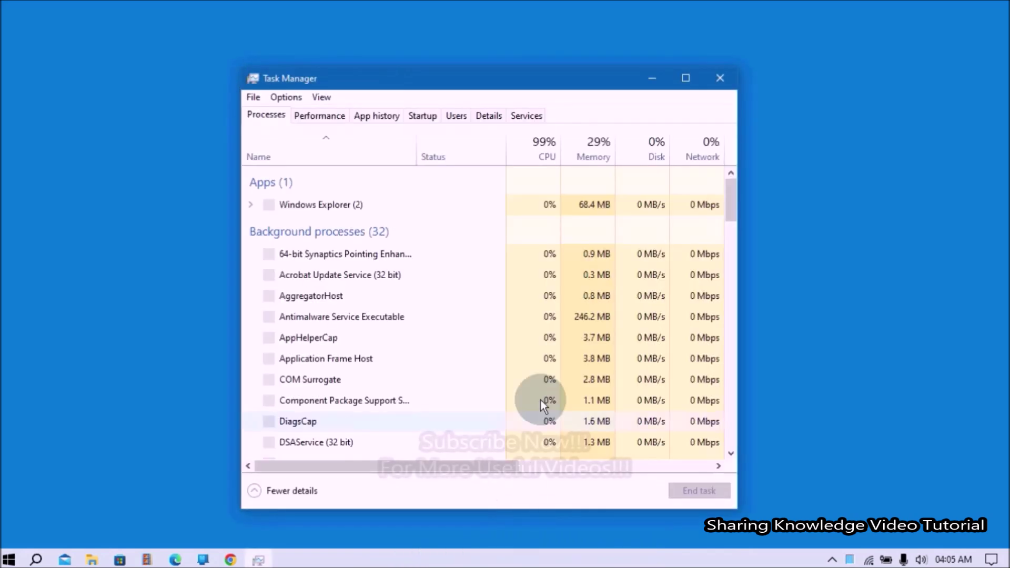
pyautogui.click(420, 116)
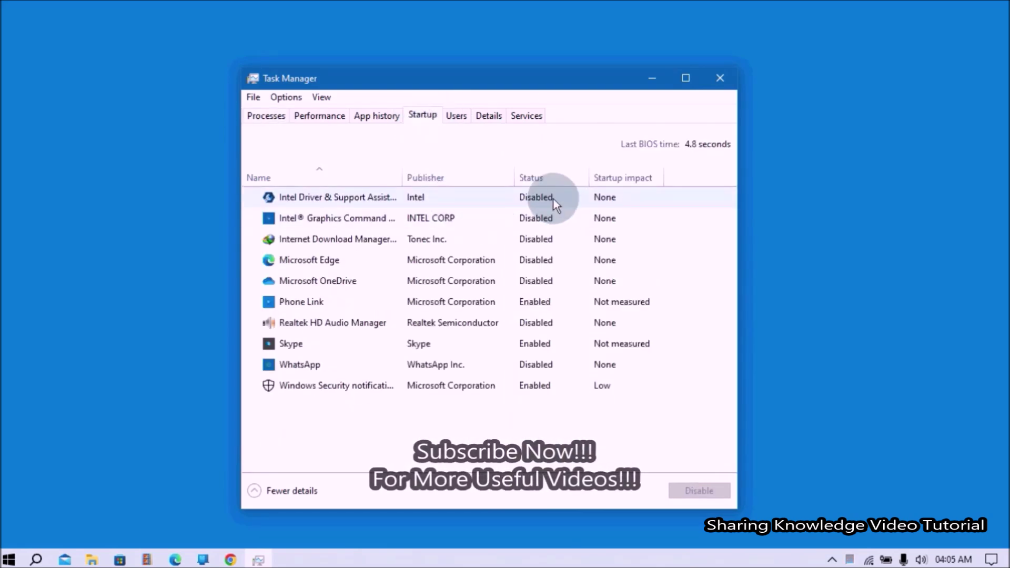
pyautogui.rightClick(542, 302)
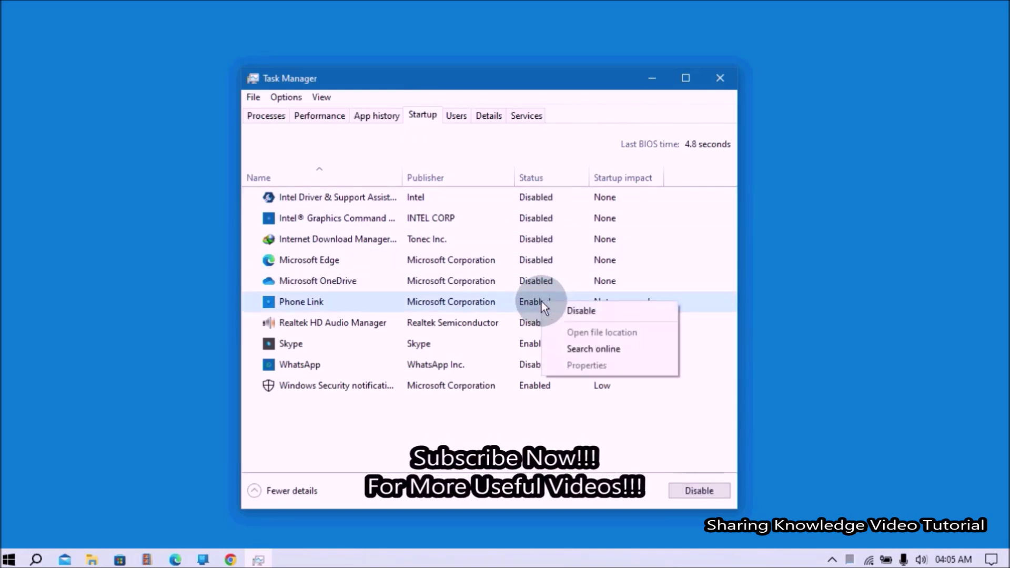
pyautogui.click(593, 312)
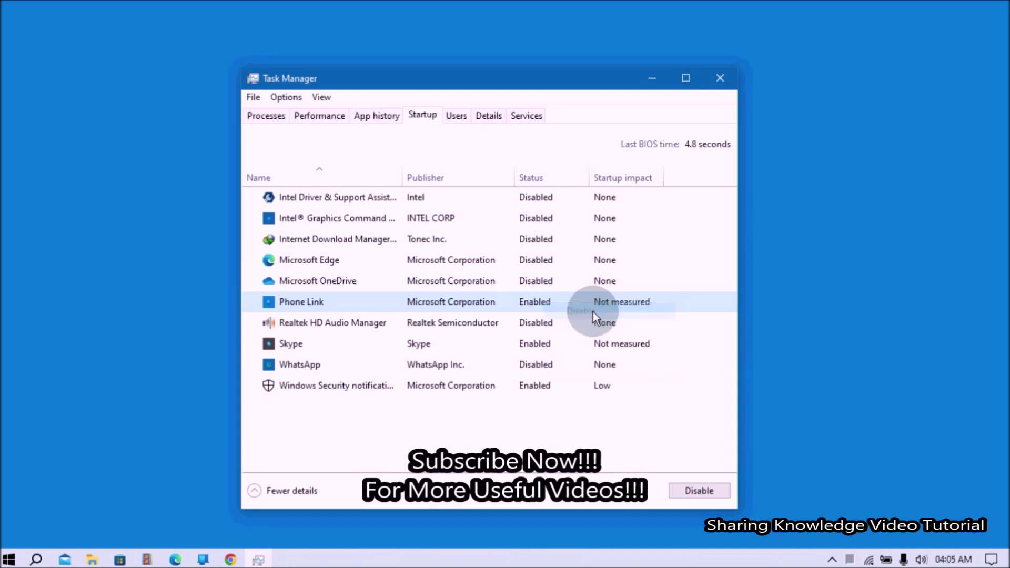
pyautogui.rightClick(539, 342)
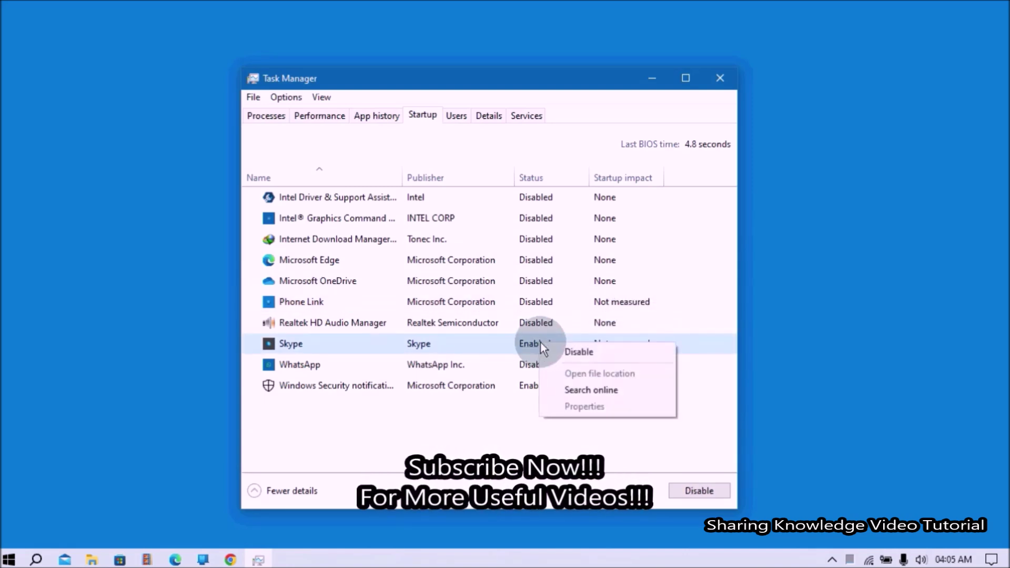
pyautogui.click(593, 356)
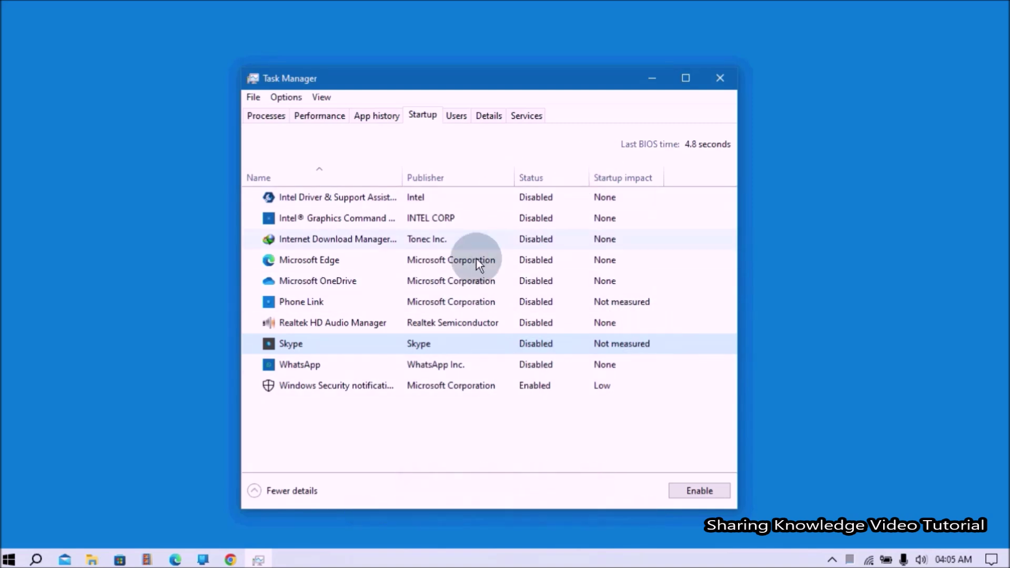
pyautogui.click(718, 85)
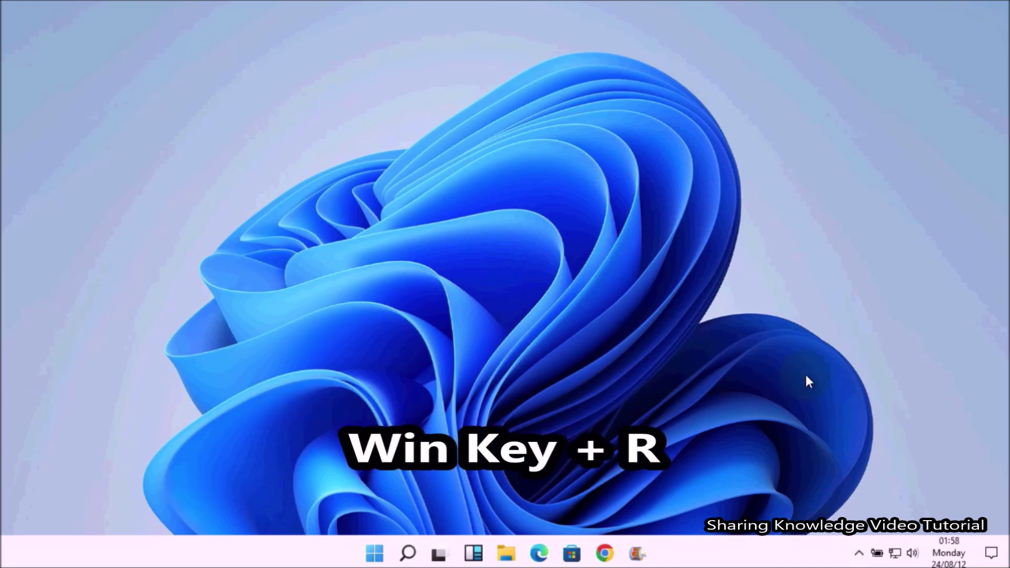
# - Run sysdm.cpl and open the Performance Options visual effects from System Properties' Advanced tab
pyautogui.press('super+r')
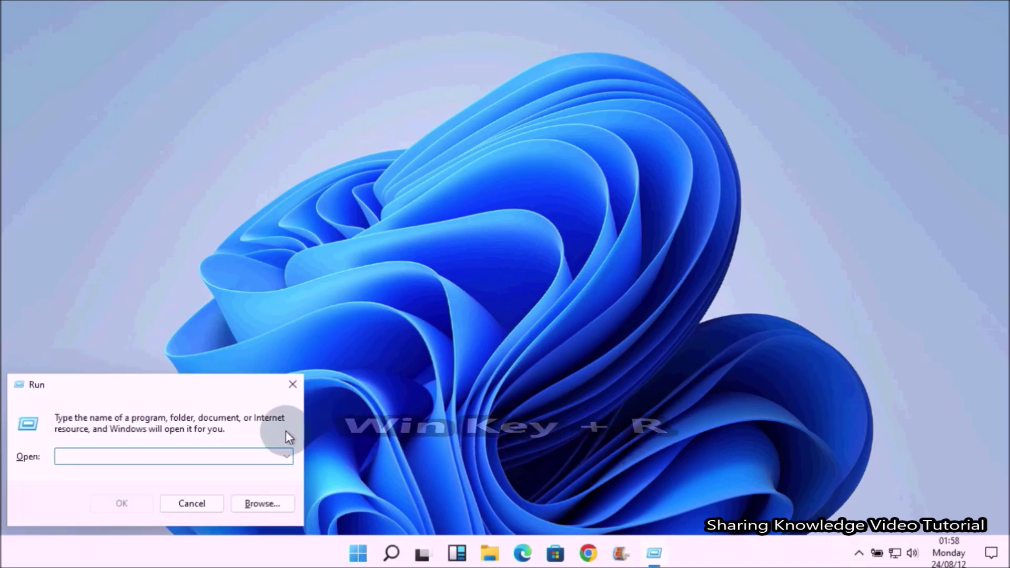
pyautogui.write('sysdm.cpl')
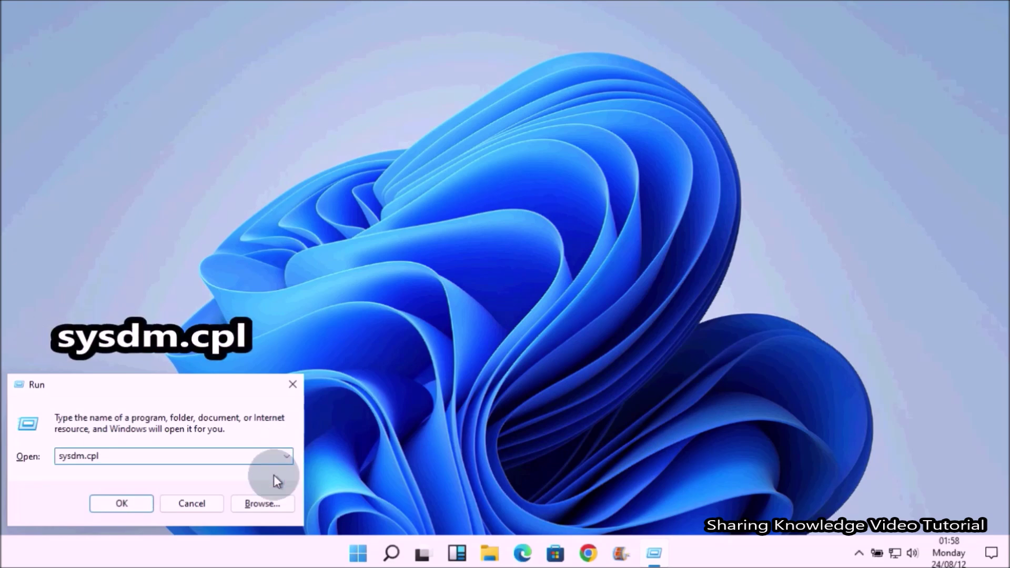
pyautogui.press('Return')
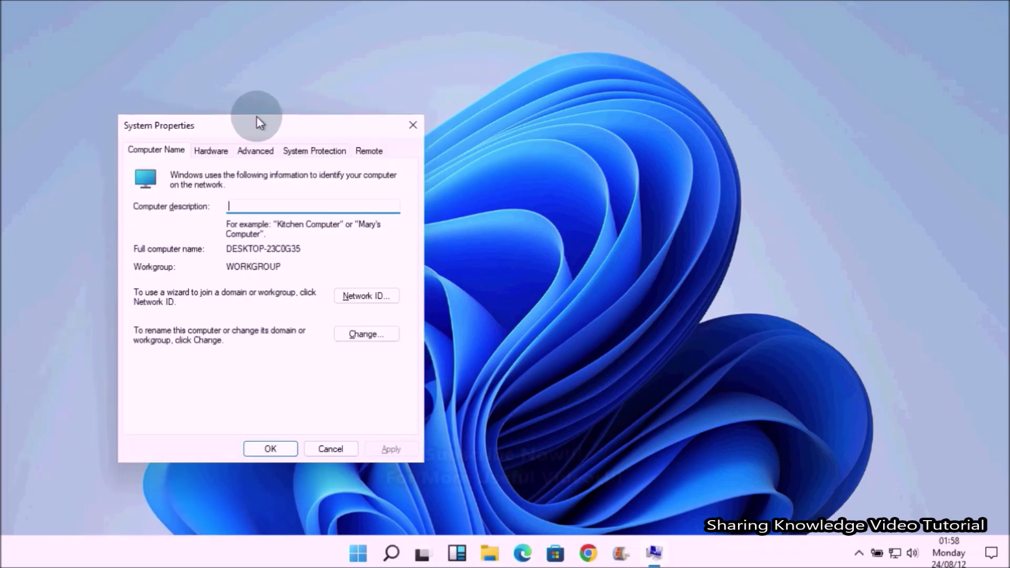
pyautogui.moveTo(261, 121); pyautogui.dragTo(506, 60)
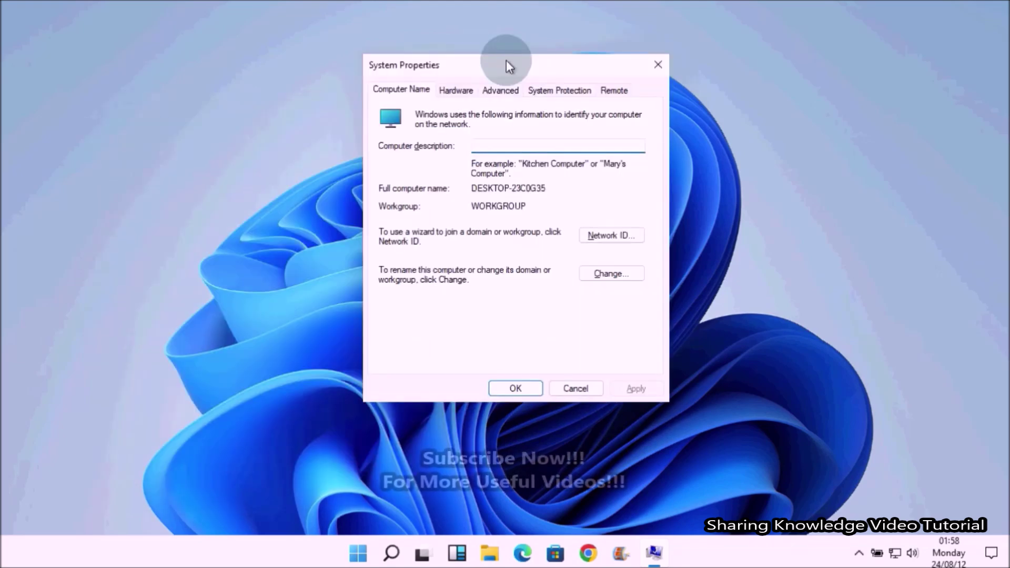
pyautogui.click(500, 91)
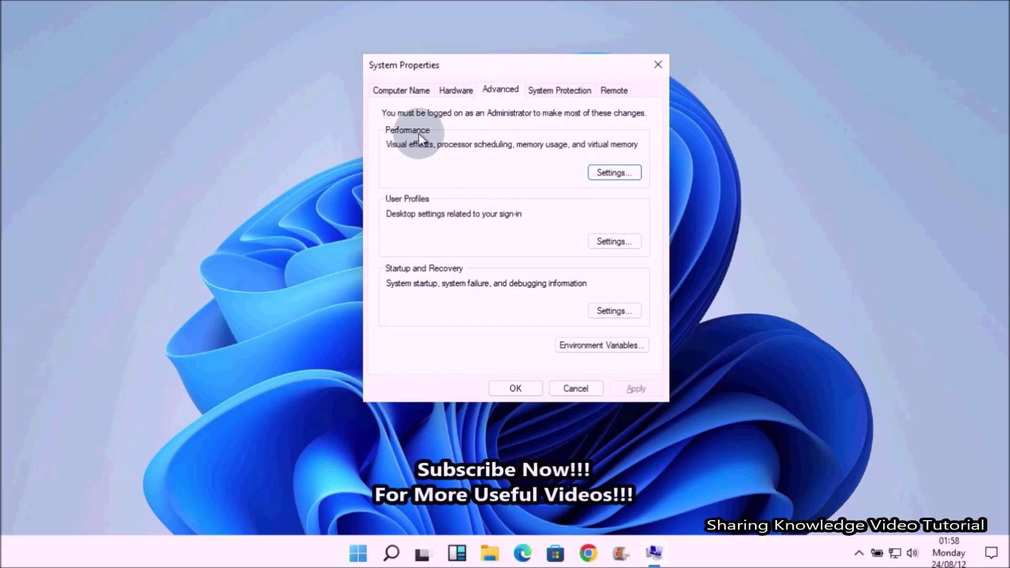
pyautogui.click(612, 170)
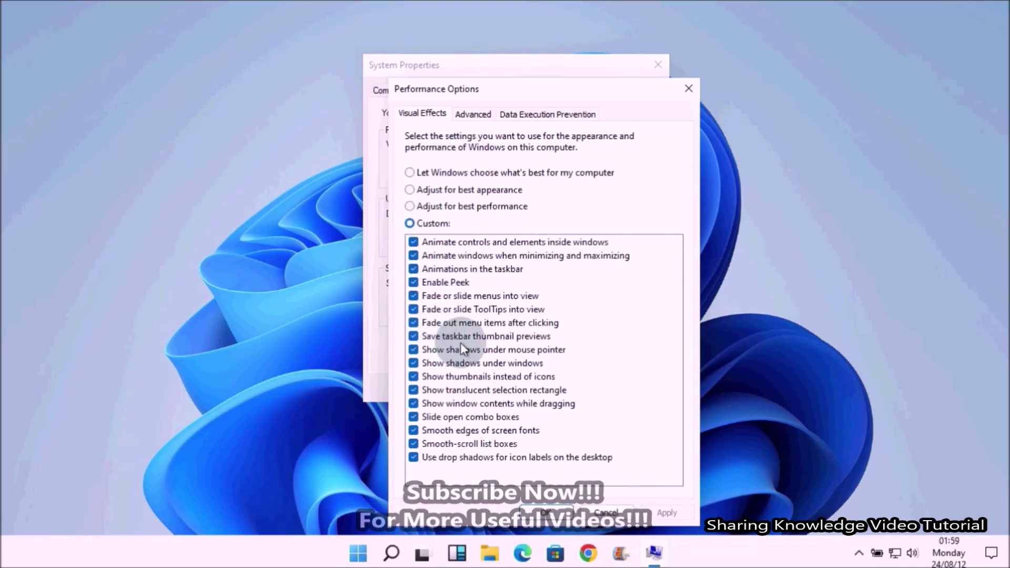
# - Untick taskbar thumbnail previews and mouse pointer shadows, apply, and close Performance Options
pyautogui.click(431, 336)
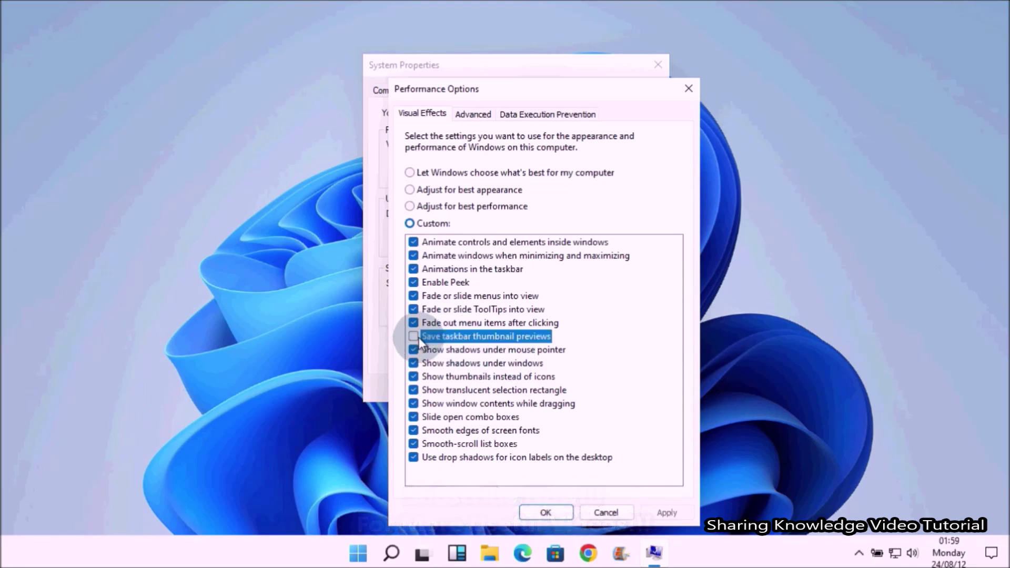
pyautogui.click(429, 349)
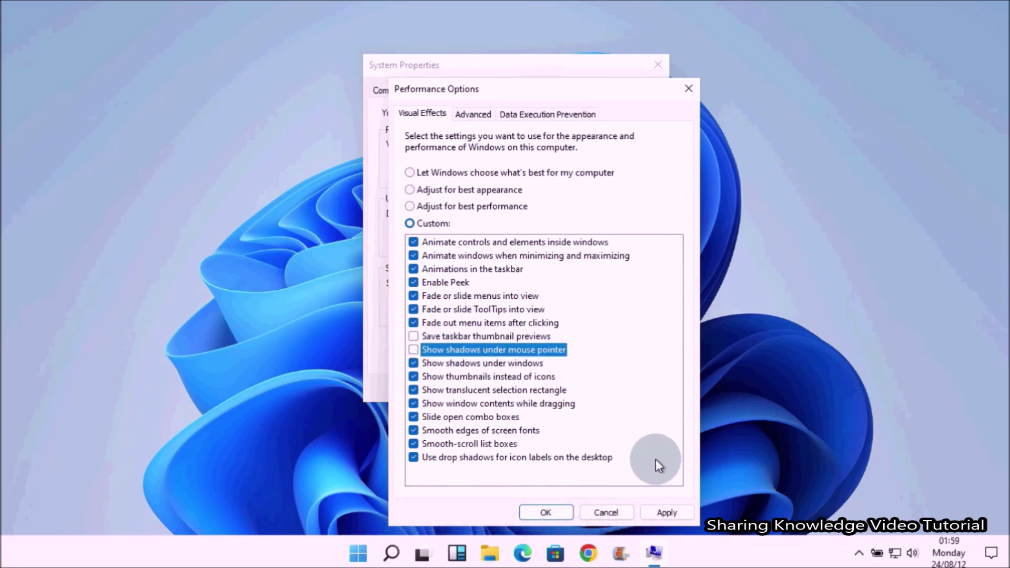
pyautogui.click(661, 512)
pyautogui.click(555, 515)
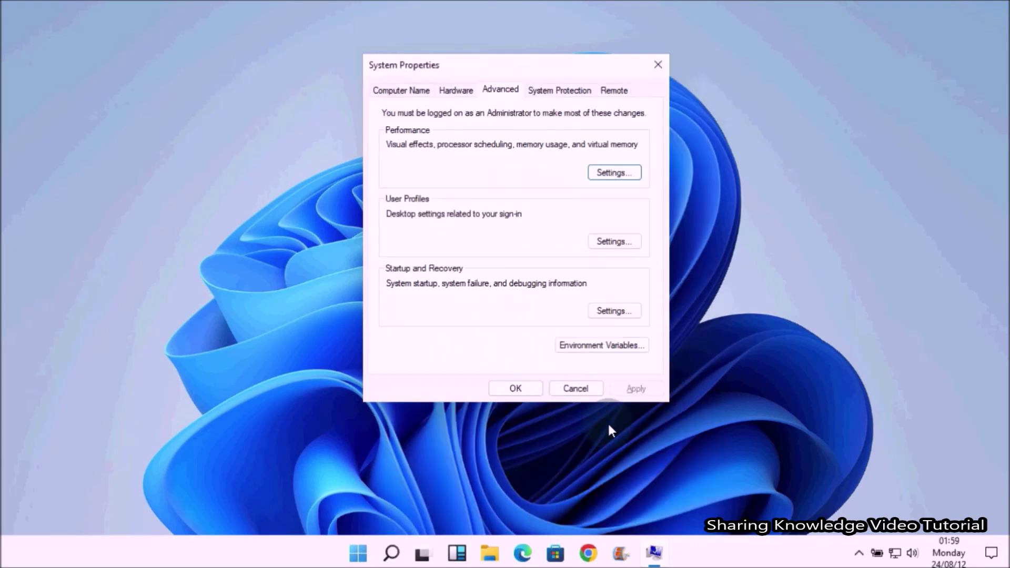
# - Set visual effects to 'Adjust for best performance', apply, and close both dialogs
pyautogui.click(615, 173)
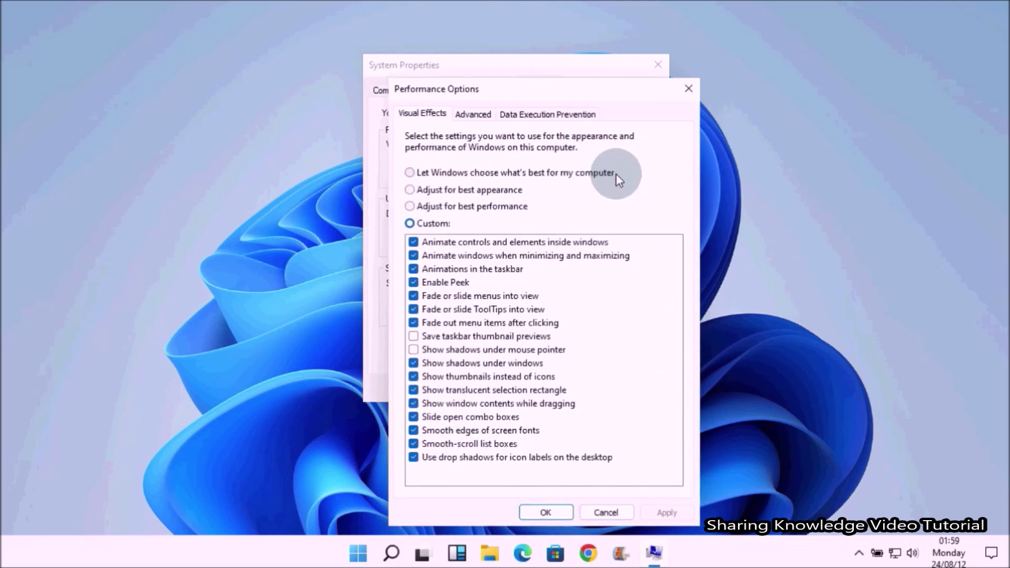
pyautogui.click(411, 207)
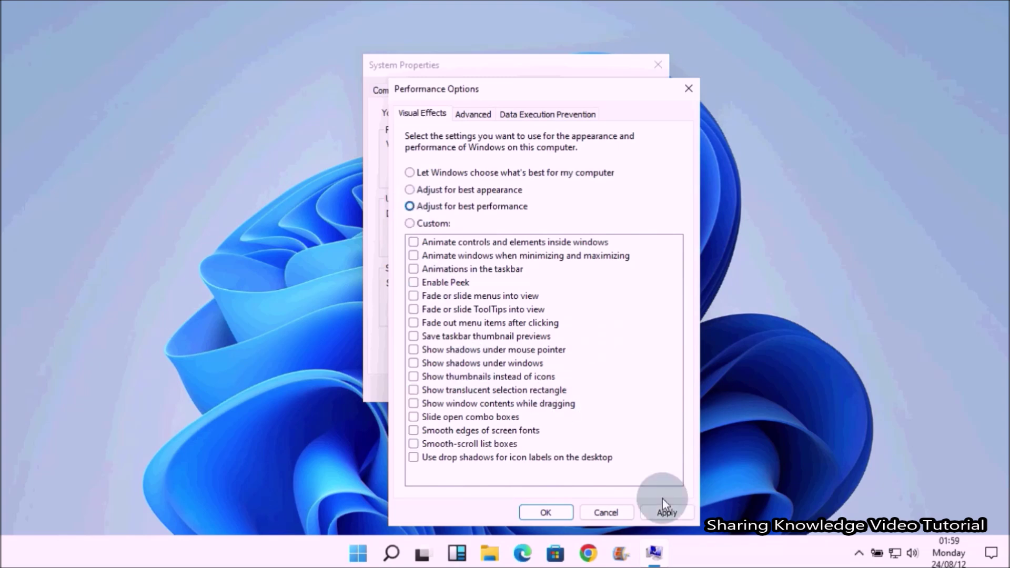
pyautogui.click(666, 513)
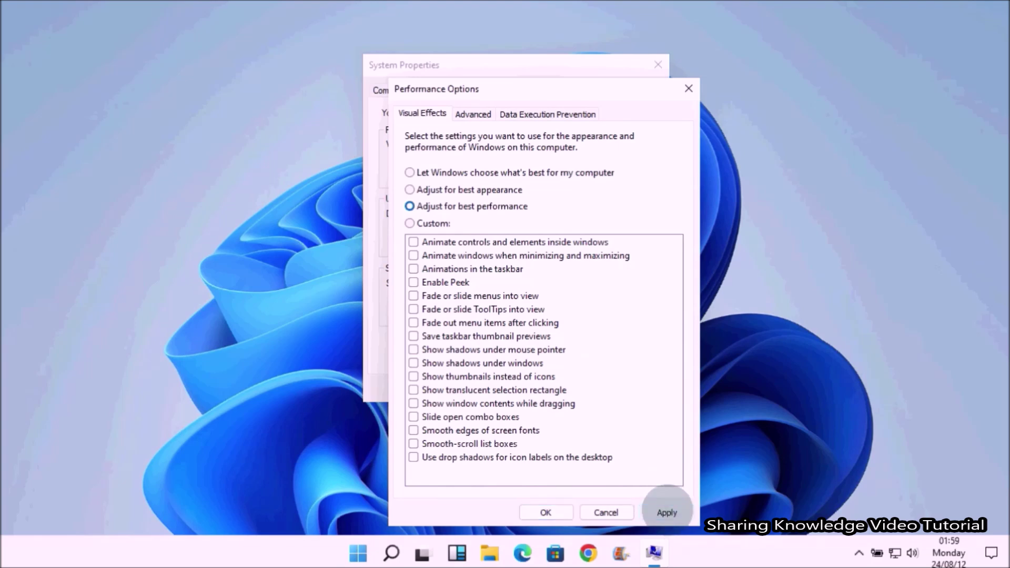
pyautogui.click(548, 510)
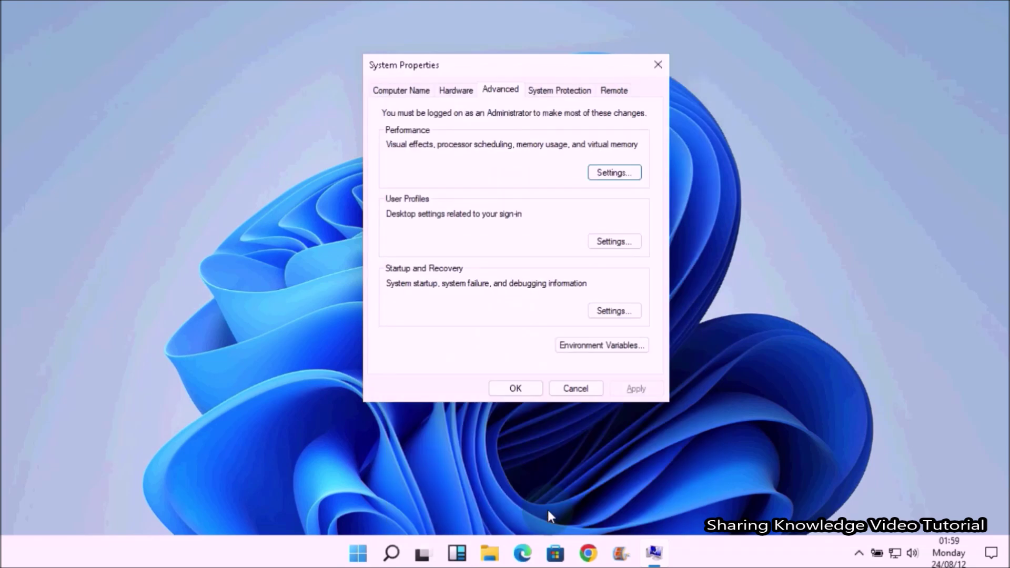
pyautogui.click(532, 391)
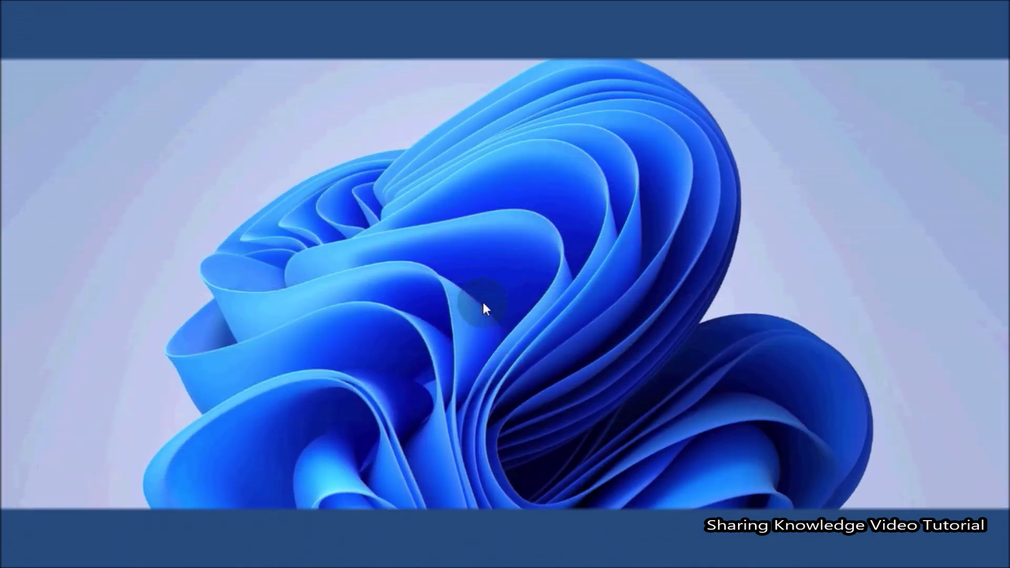
# - Search 'defrag' and launch Defragment and Optimize Drives
pyautogui.press('super+q')
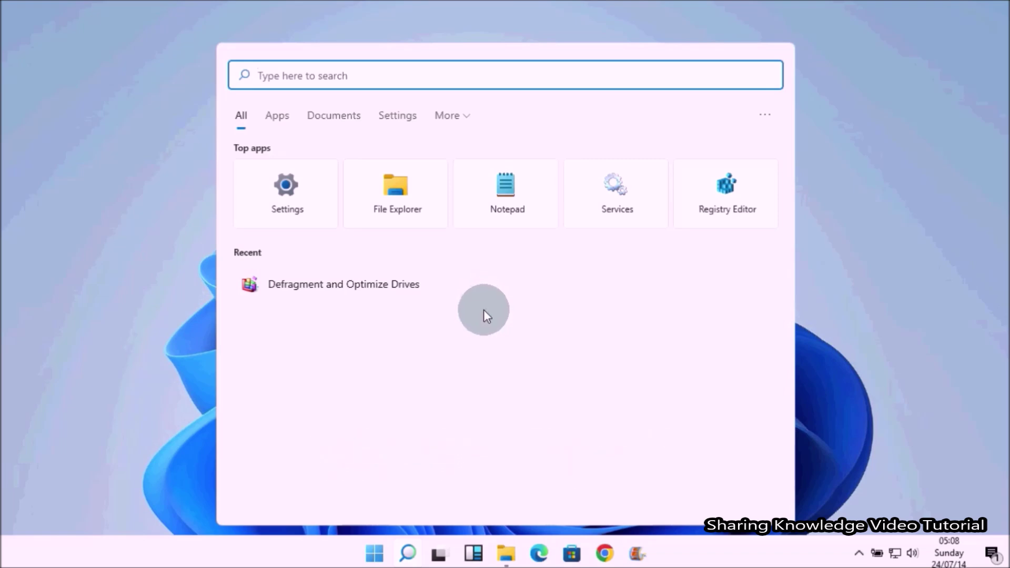
pyautogui.write('defrag')
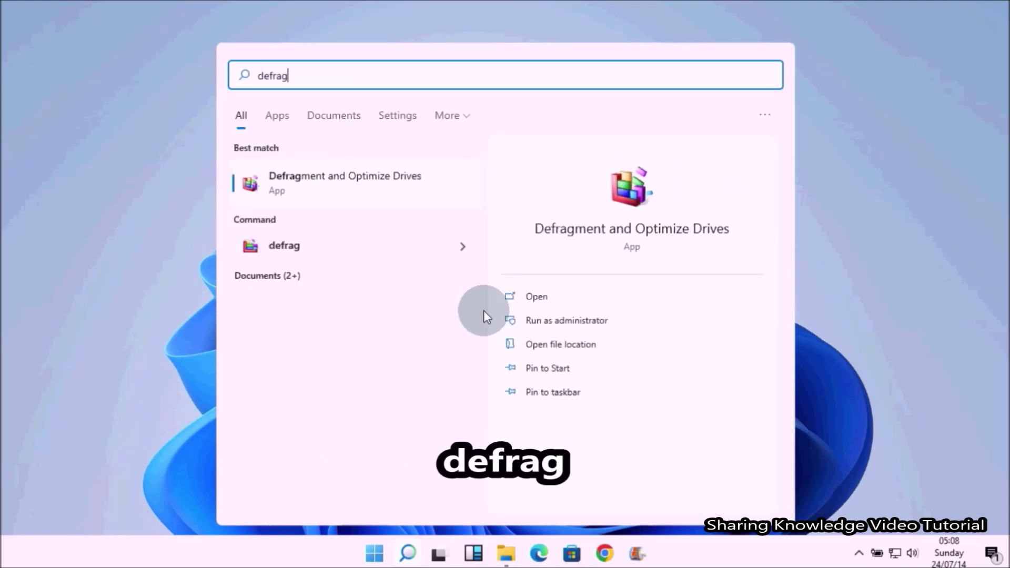
pyautogui.click(649, 226)
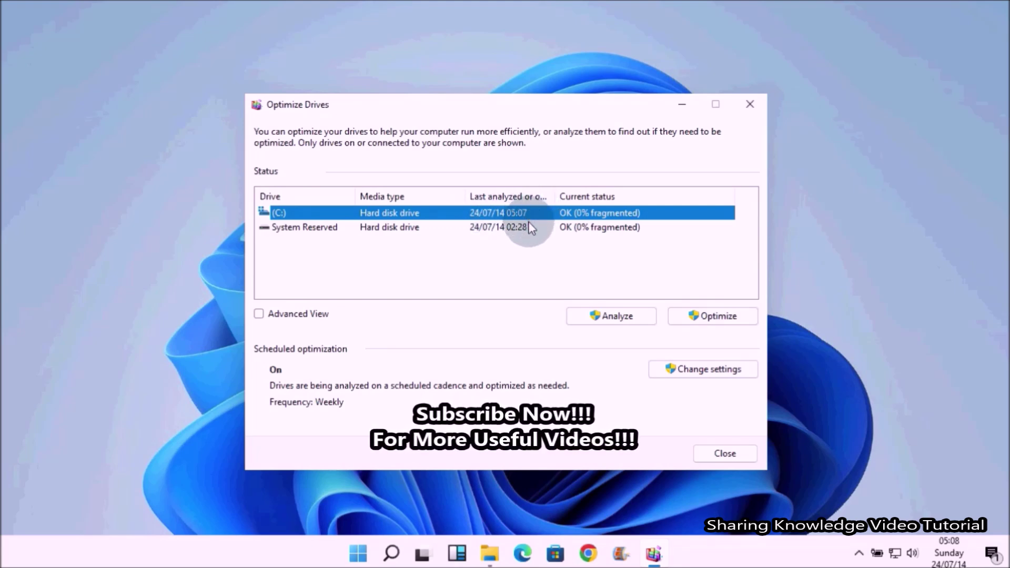
# - Optimize the (C:) drive, then close the Optimize Drives window
pyautogui.keyDown('ctrl'); pyautogui.click(517, 230); pyautogui.keyUp('ctrl')
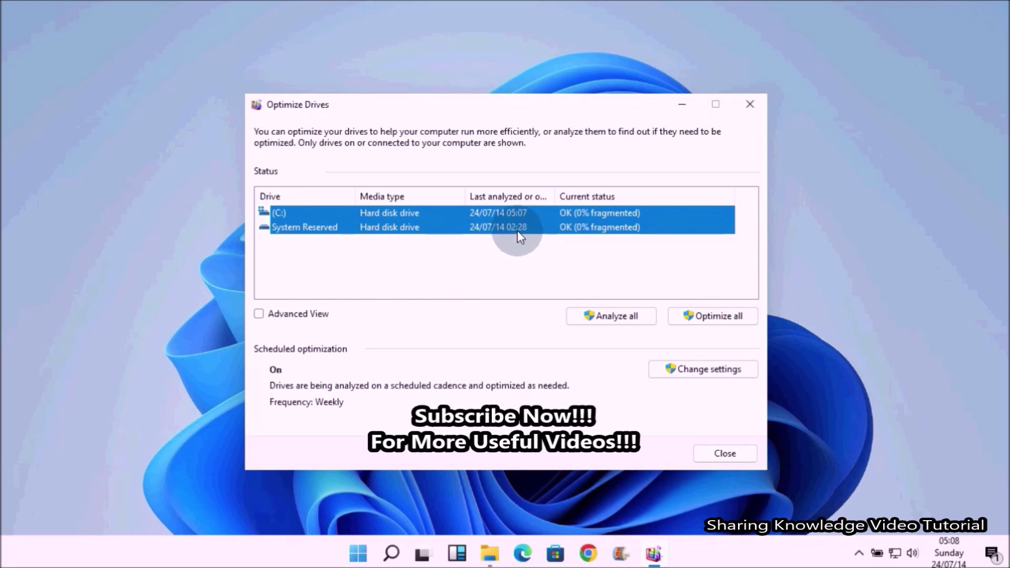
pyautogui.keyDown('ctrl'); pyautogui.click(515, 230); pyautogui.keyUp('ctrl')
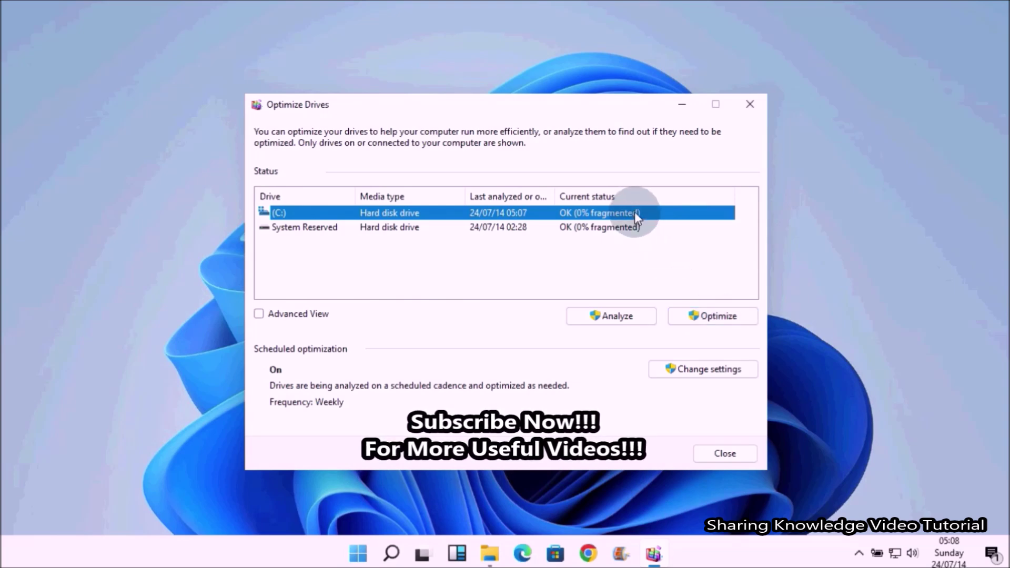
pyautogui.click(706, 315)
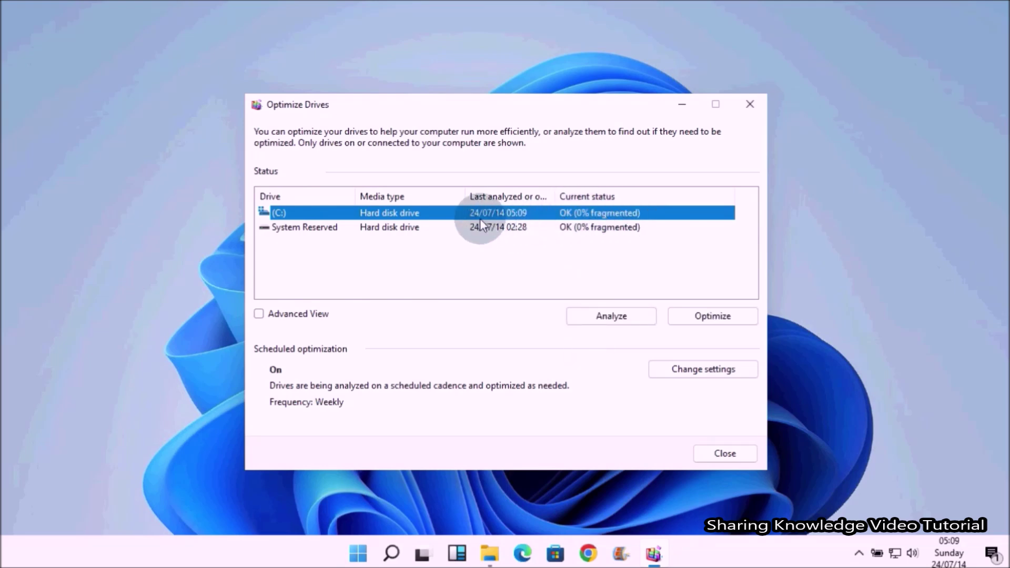
pyautogui.click(539, 239)
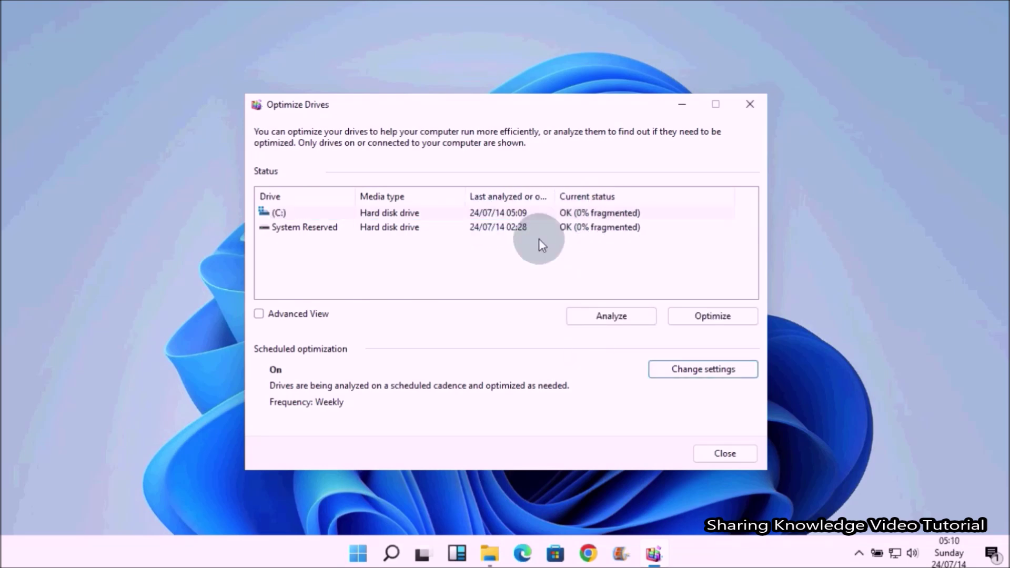
pyautogui.click(735, 453)
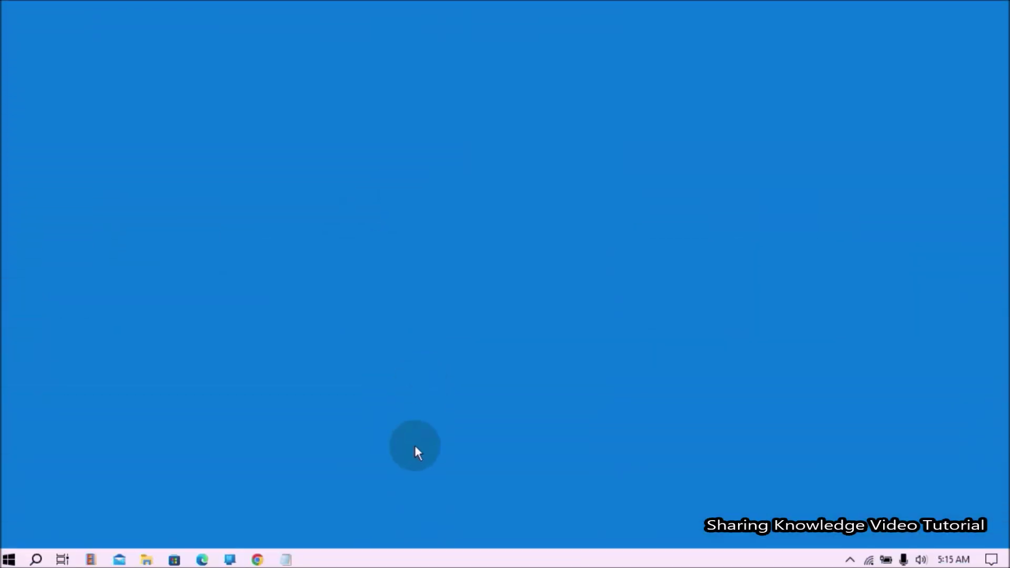
# - Open Apps & features in Windows Settings to list the installed apps
pyautogui.press('super+i')
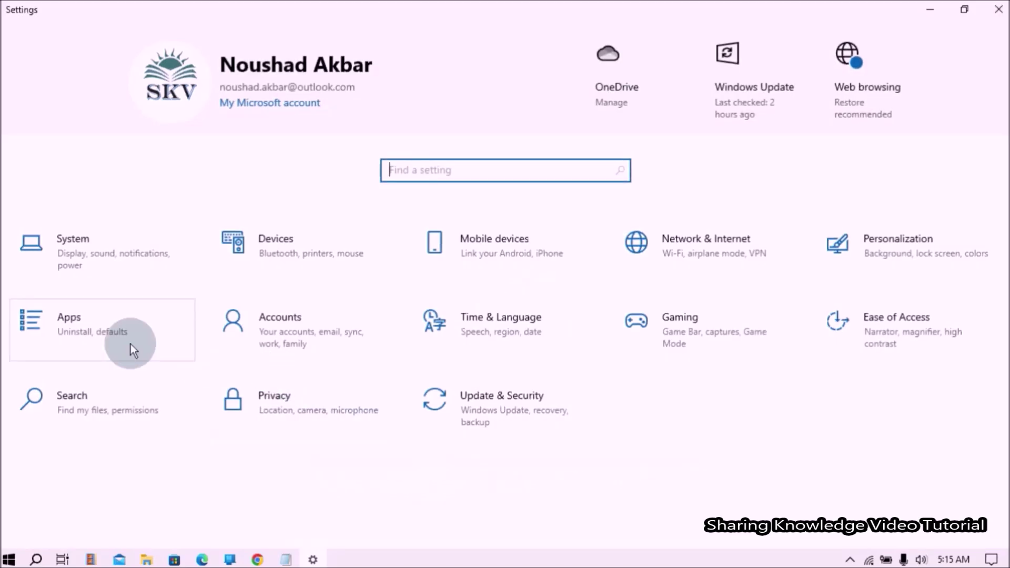
pyautogui.click(88, 330)
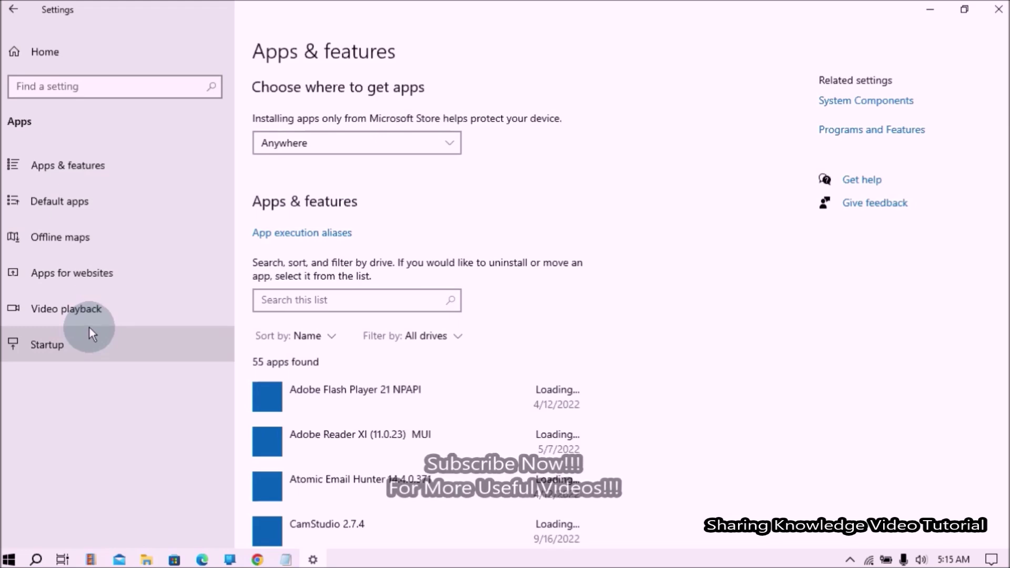
pyautogui.click(93, 160)
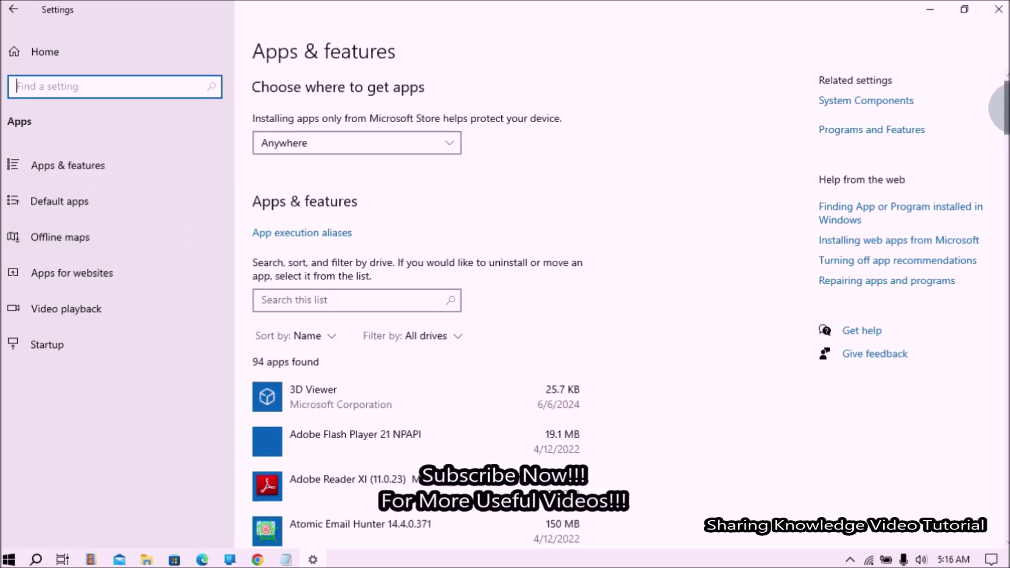
pyautogui.moveTo(1001, 108); pyautogui.dragTo(996, 156)
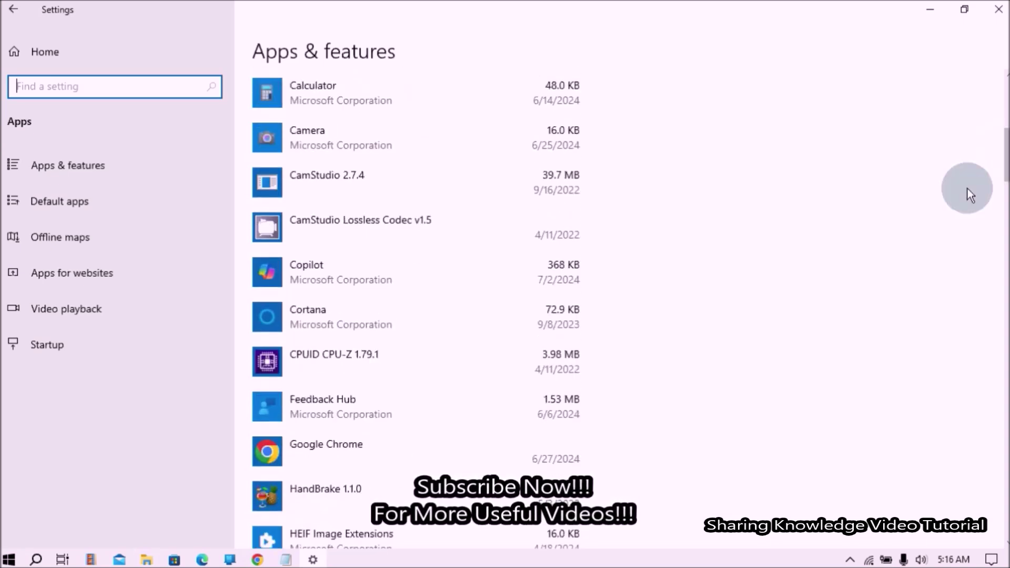
# - Turn off Cortana's background running in its advanced options
pyautogui.click(369, 331)
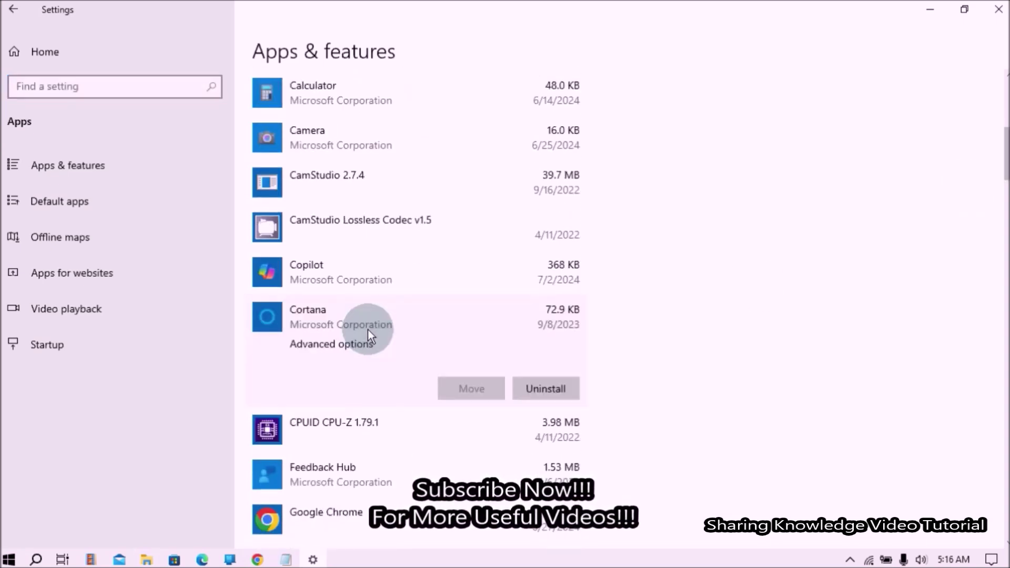
pyautogui.click(343, 344)
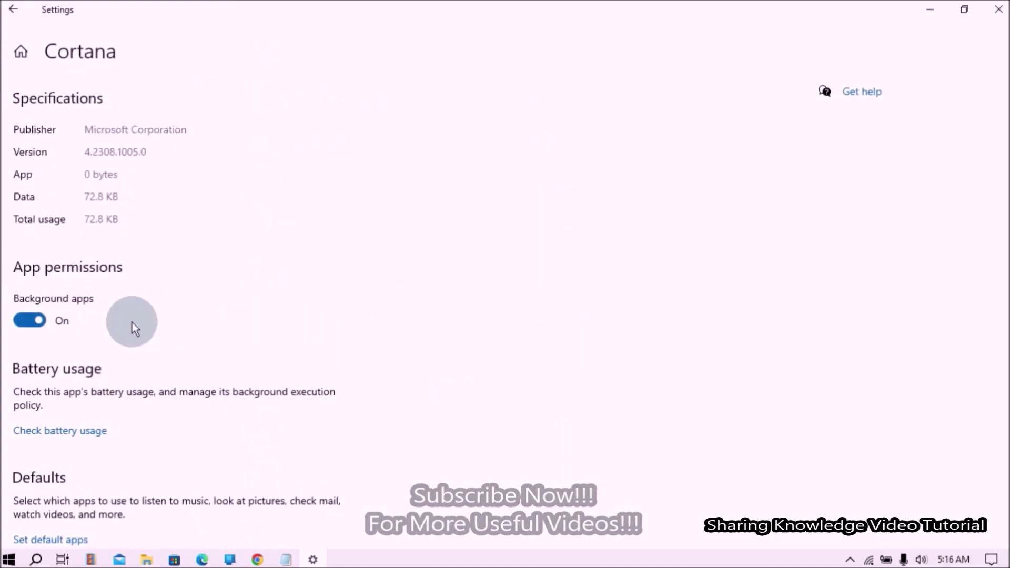
pyautogui.click(29, 321)
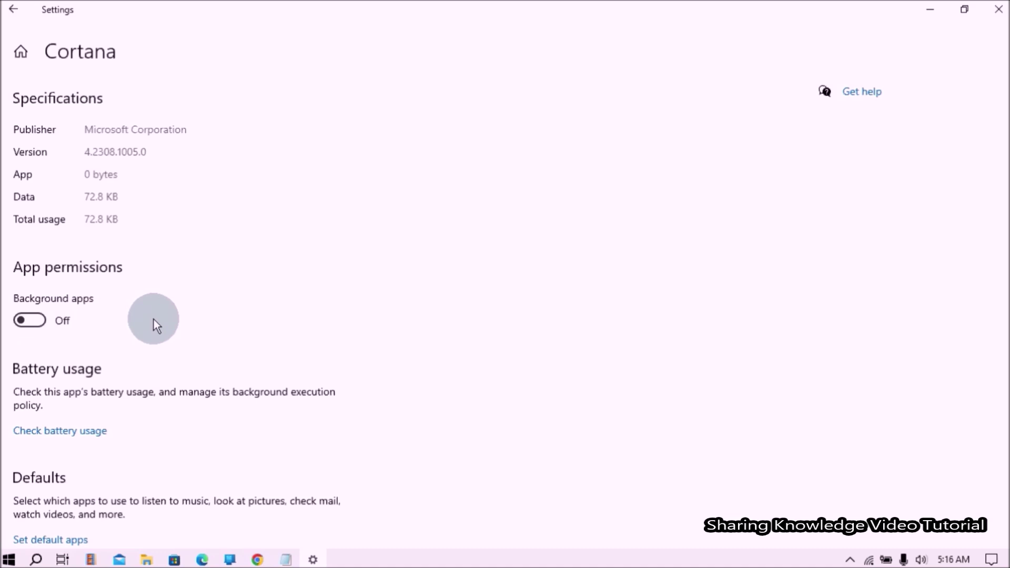
pyautogui.scroll(-5, 156, 326)
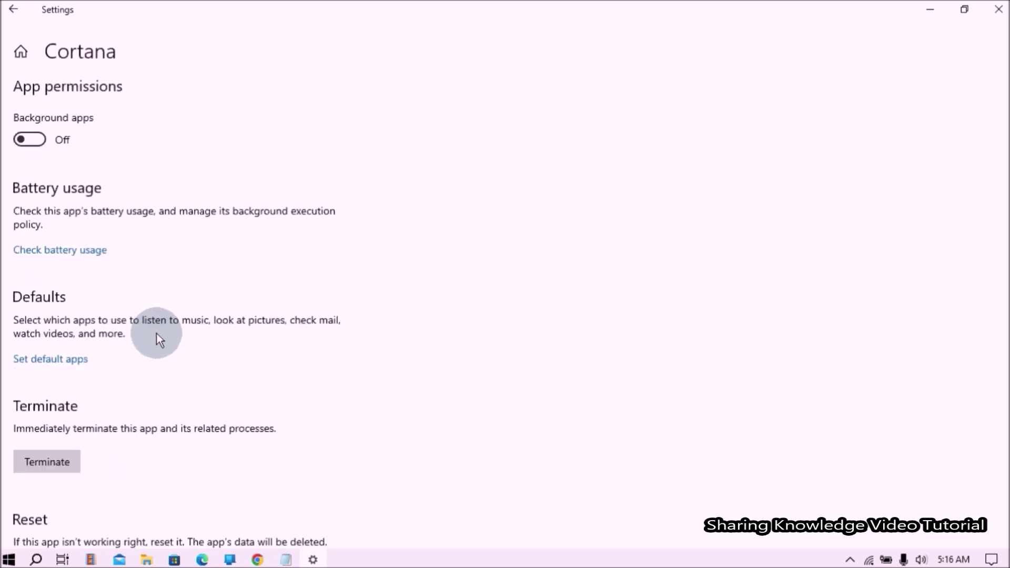
pyautogui.scroll(-3, 157, 336)
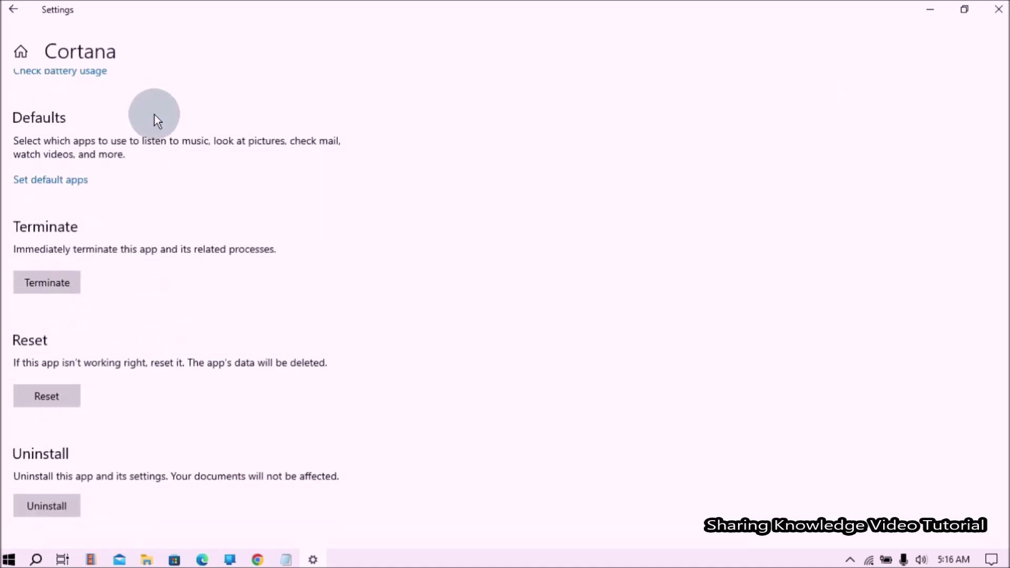
pyautogui.click(14, 12)
# - Open Movies & TV's advanced options for background apps, then close Settings
pyautogui.moveTo(1003, 131); pyautogui.dragTo(999, 406)
pyautogui.click(456, 141)
pyautogui.click(331, 153)
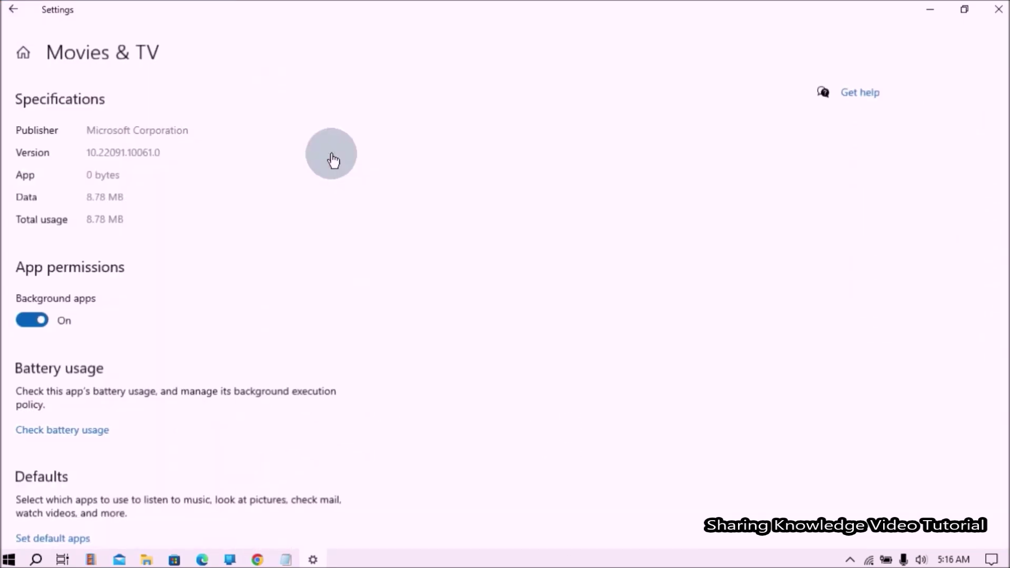
pyautogui.scroll(-4, 103, 328)
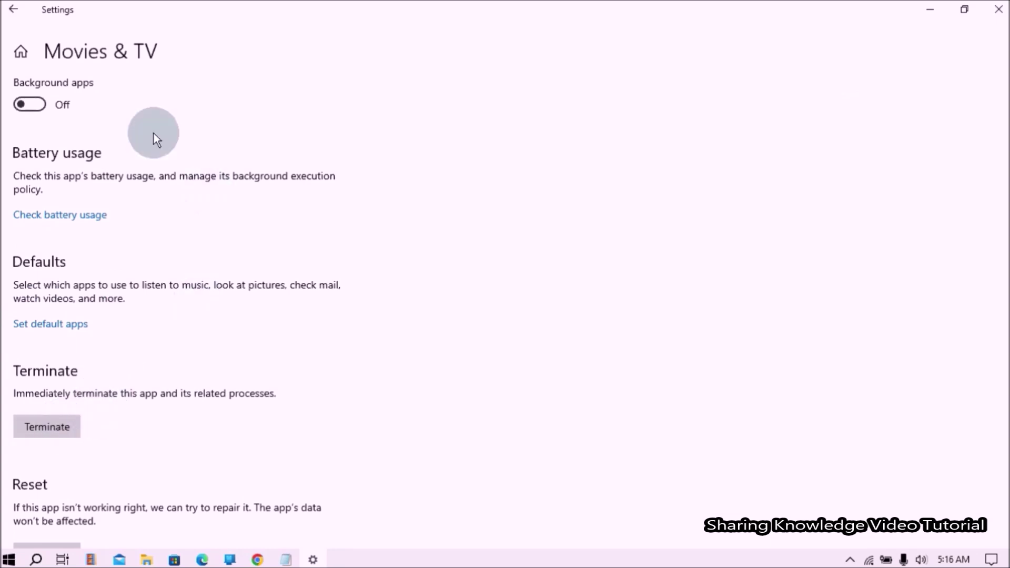
pyautogui.click(12, 8)
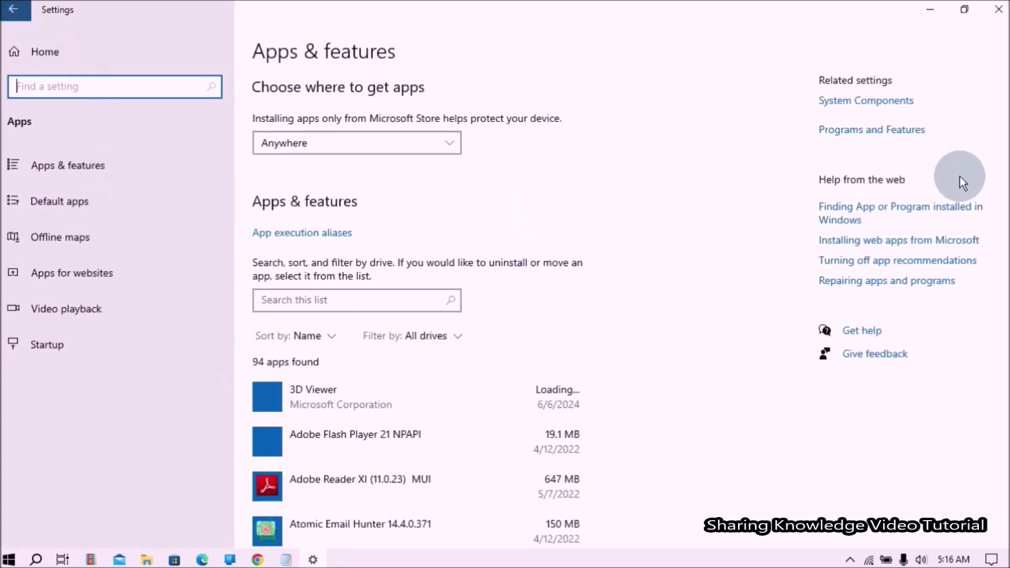
pyautogui.click(999, 9)
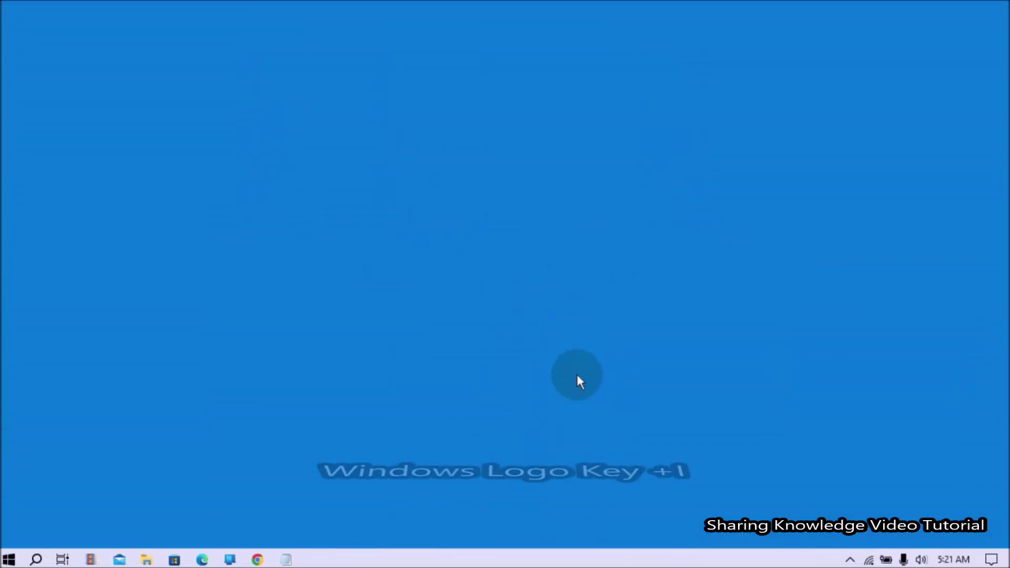
# - Switch Transparency effects Off in Personalization > Colors and close Settings
pyautogui.press('super+i')
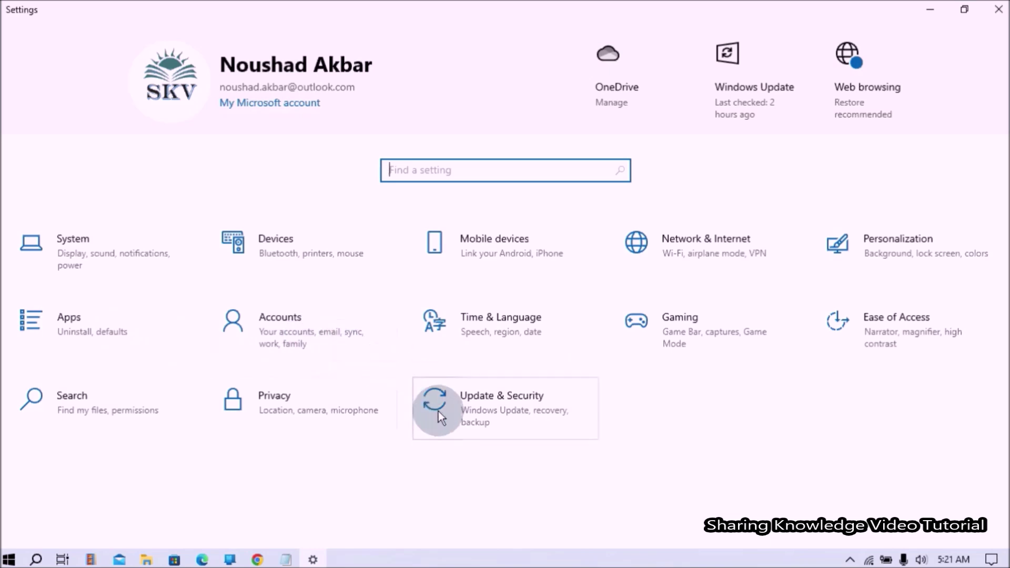
pyautogui.click(889, 240)
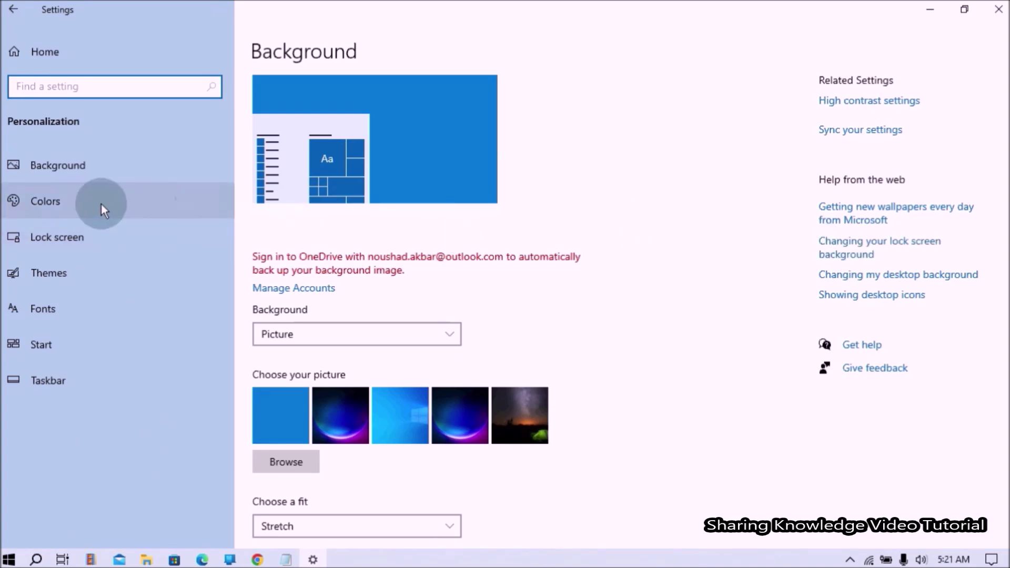
pyautogui.click(86, 204)
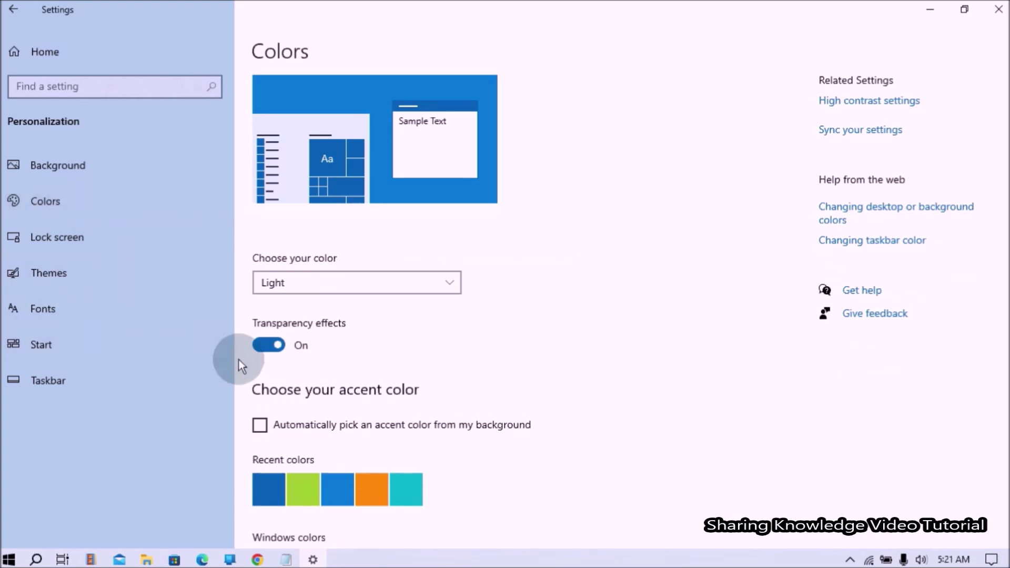
pyautogui.click(266, 346)
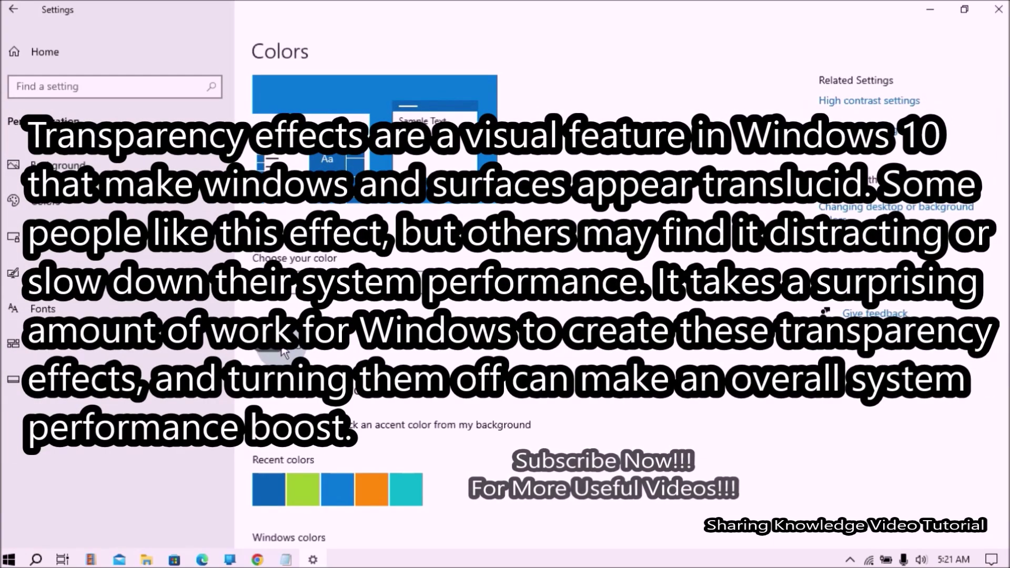
pyautogui.click(285, 353)
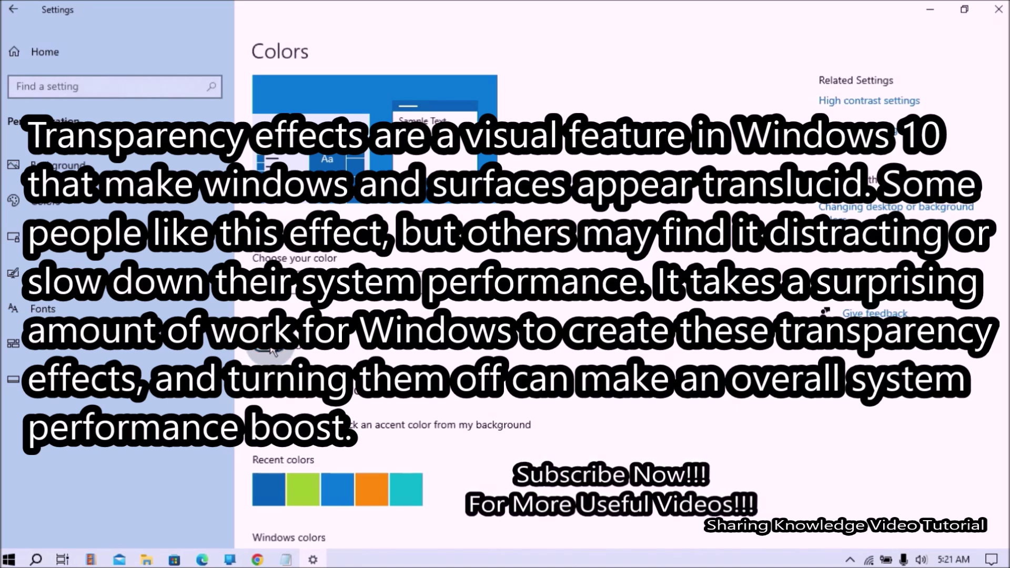
pyautogui.click(272, 351)
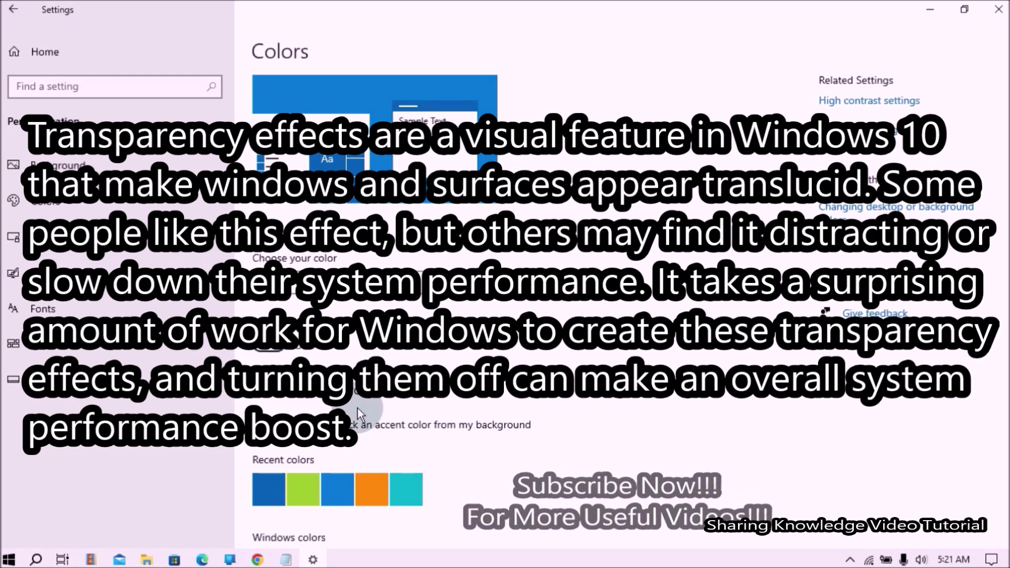
pyautogui.click(998, 16)
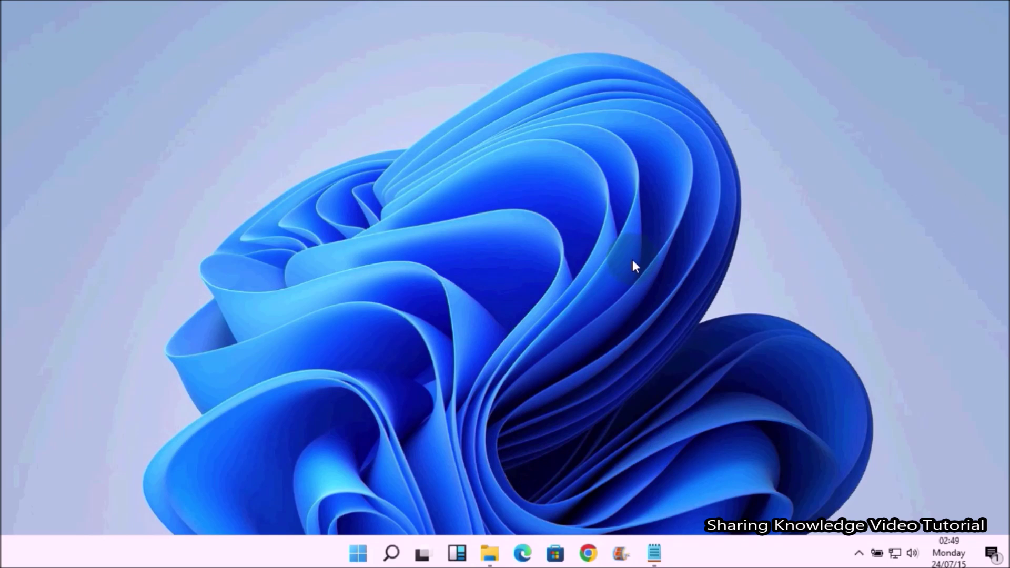
# - Turn Game Mode Off under Gaming > Game Mode and close Settings
pyautogui.press('super+i')
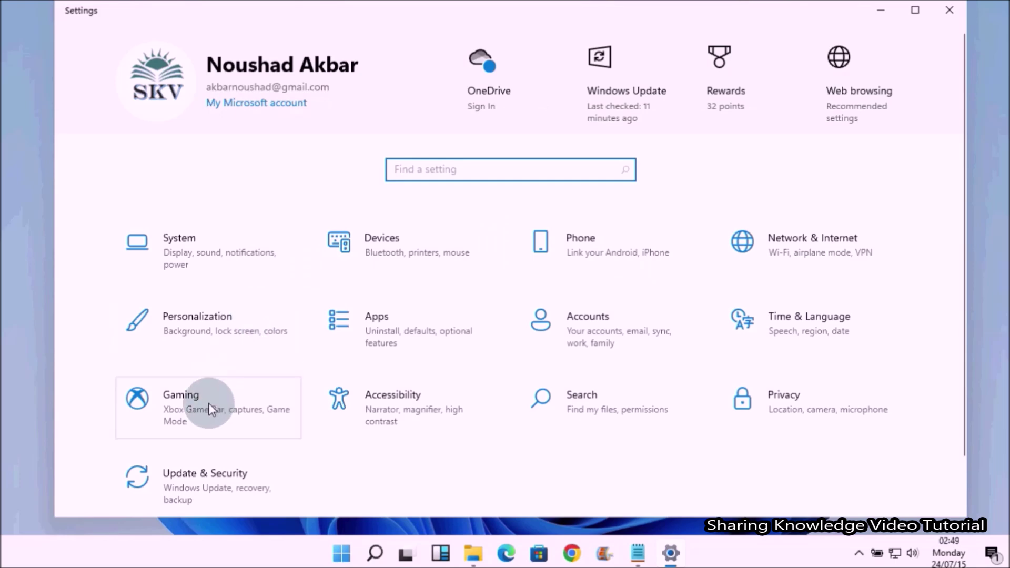
pyautogui.click(207, 403)
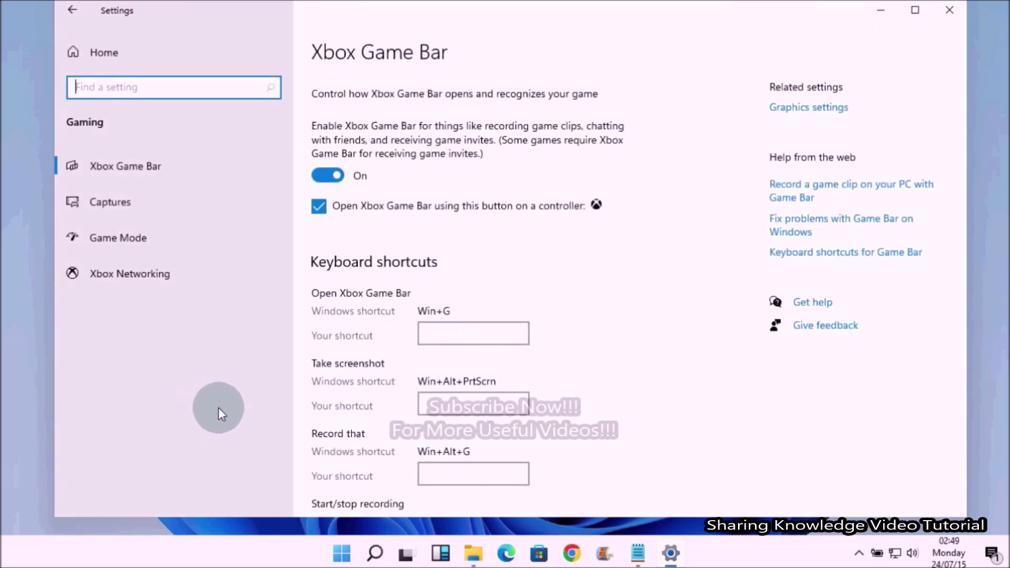
pyautogui.click(137, 241)
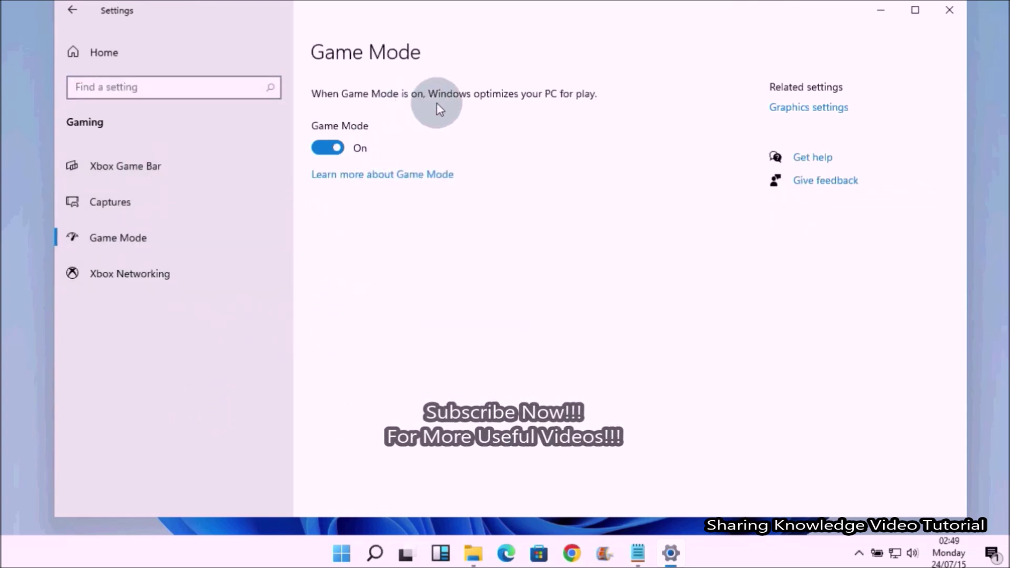
pyautogui.click(321, 148)
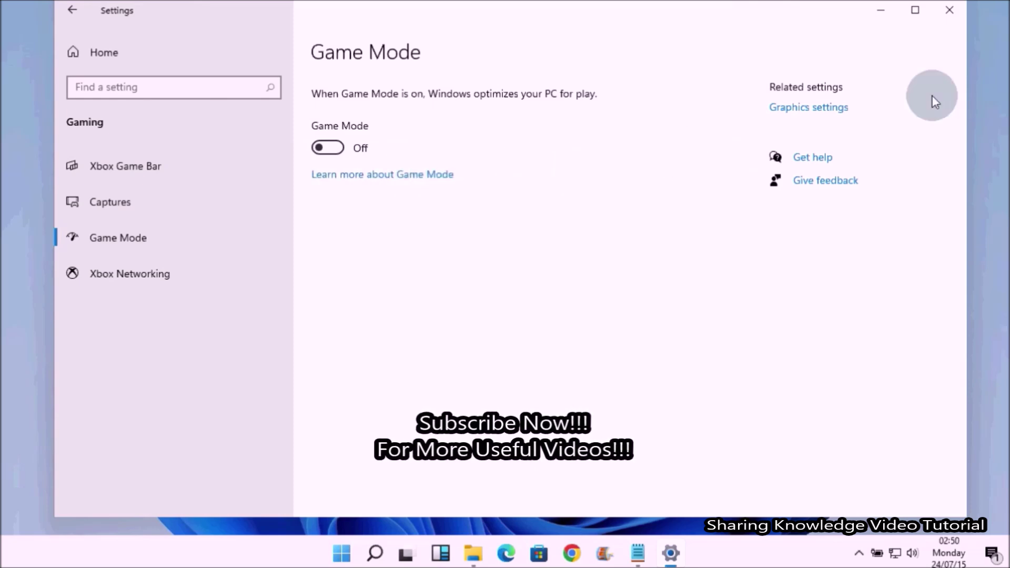
pyautogui.click(956, 11)
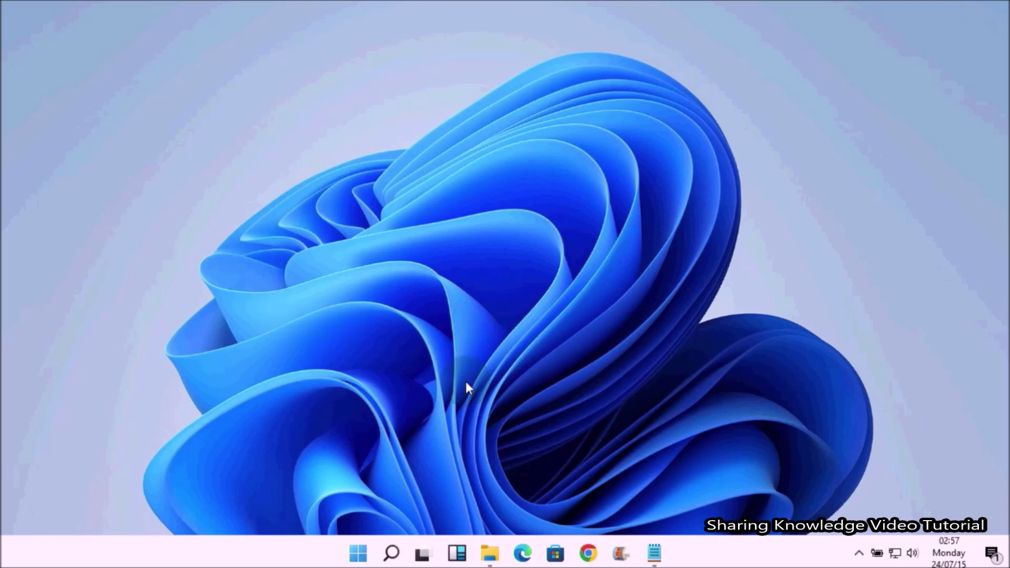
# - Open System > Notifications & actions, keeping app notifications on overall
pyautogui.press('super+i')
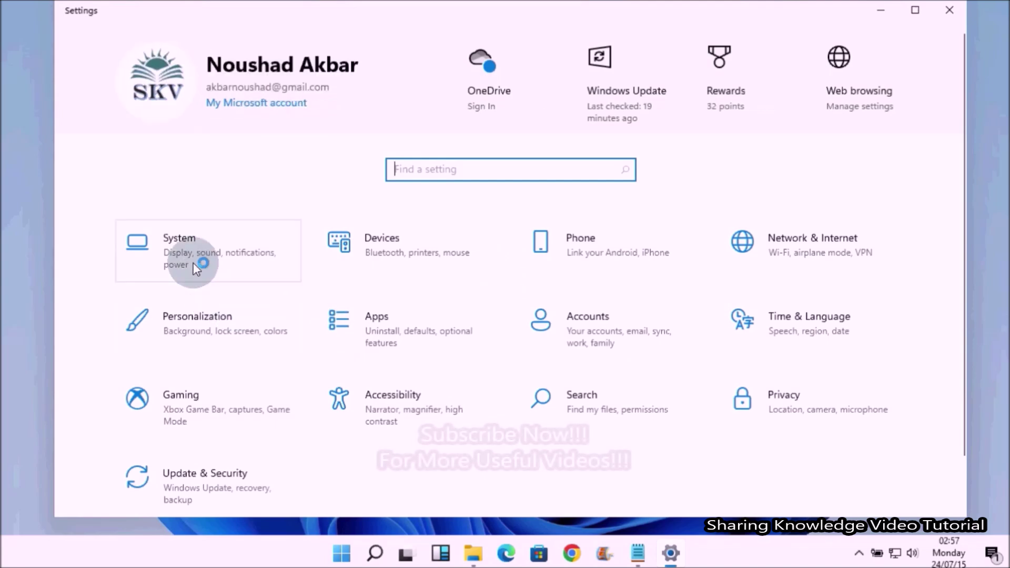
pyautogui.click(192, 257)
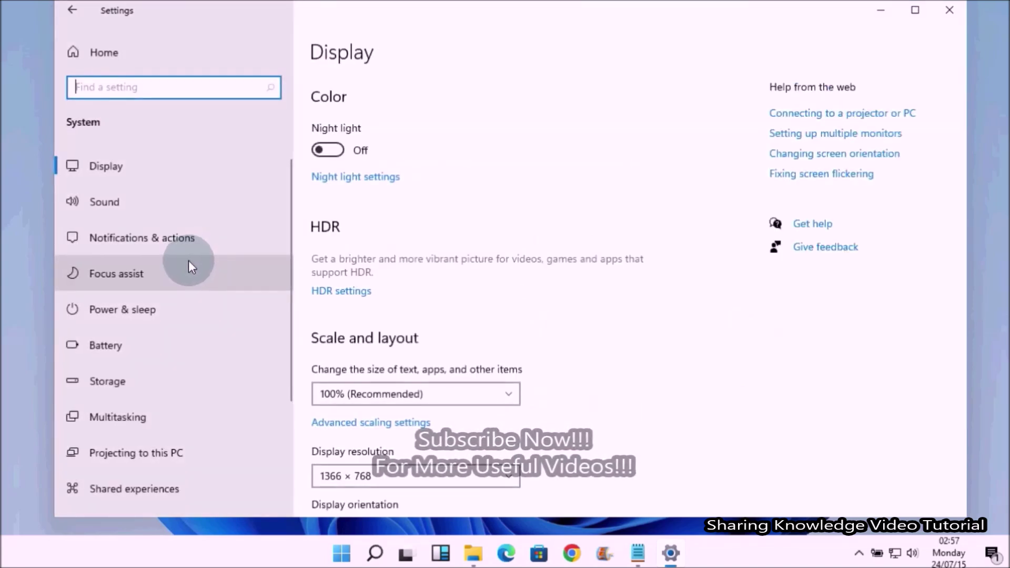
pyautogui.click(138, 235)
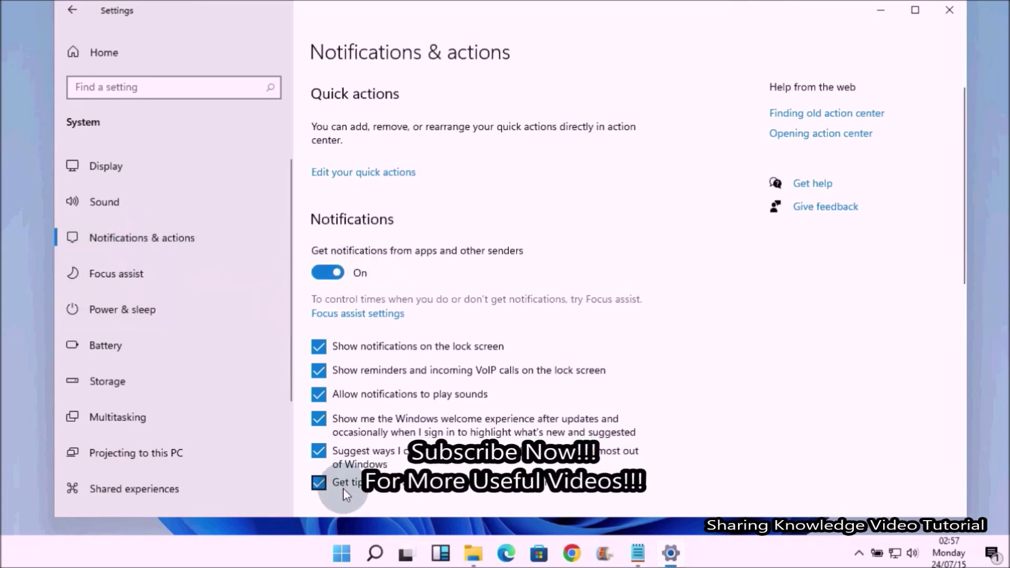
pyautogui.click(320, 278)
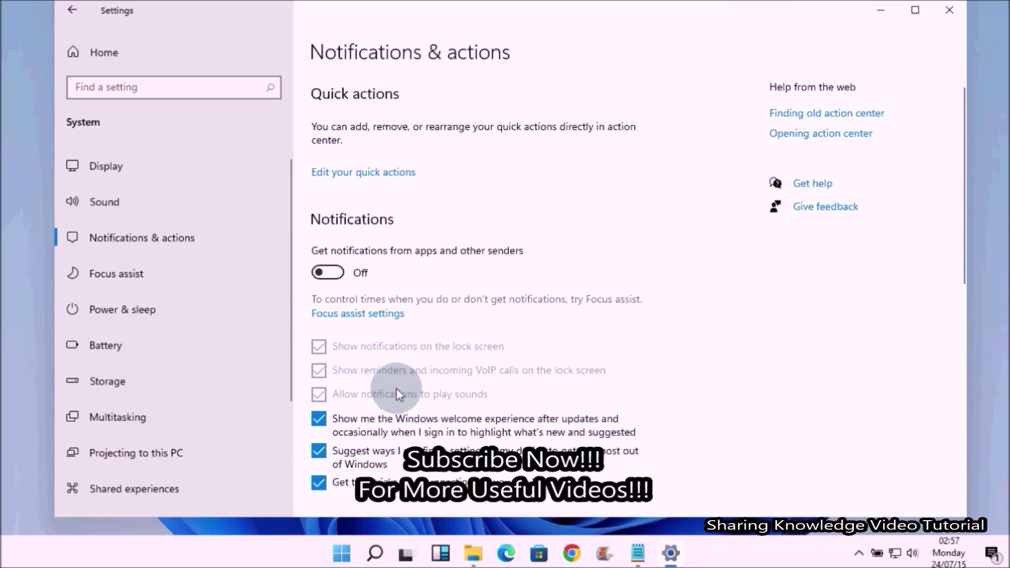
pyautogui.scroll(-1, 963, 157)
pyautogui.scroll(-4, 963, 156)
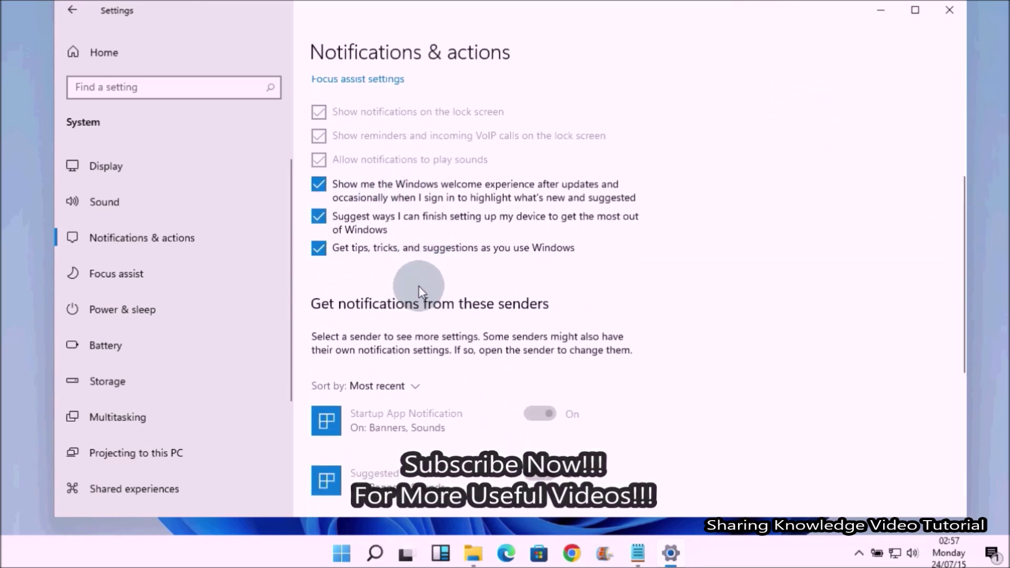
pyautogui.scroll(-1, 476, 393)
pyautogui.scroll(-4, 493, 396)
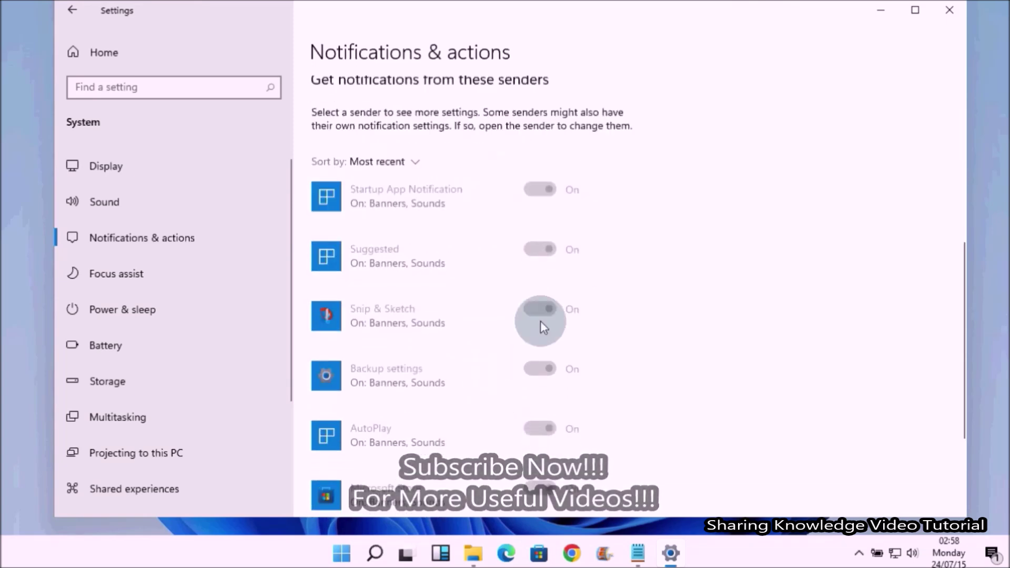
pyautogui.moveTo(963, 377); pyautogui.dragTo(979, 161)
pyautogui.click(342, 264)
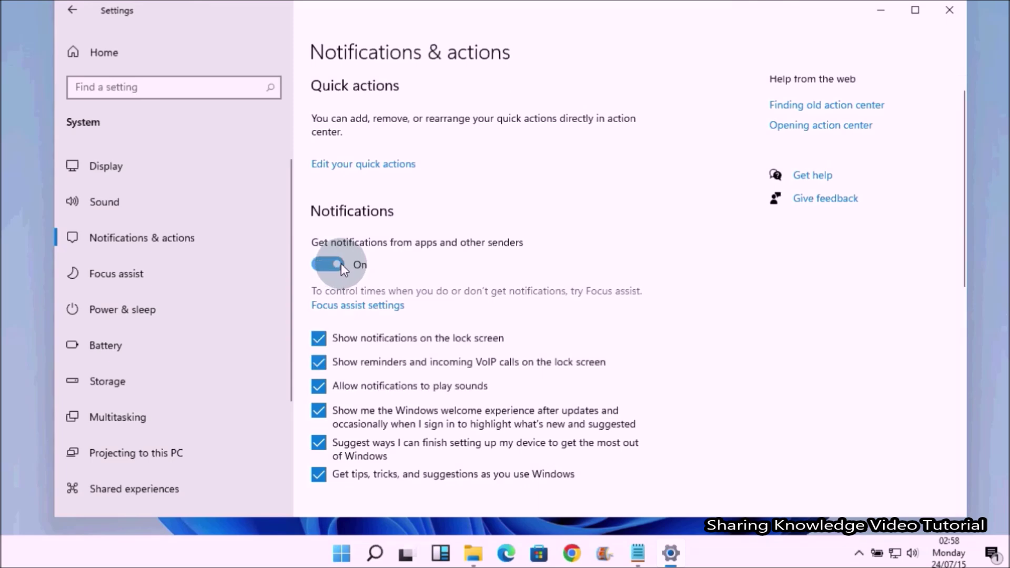
# - Turn off notifications from Startup App Notification and AutoPlay, leaving Snip & Sketch on
pyautogui.click(960, 185)
pyautogui.moveTo(960, 185); pyautogui.dragTo(925, 385)
pyautogui.click(438, 79)
pyautogui.click(540, 107)
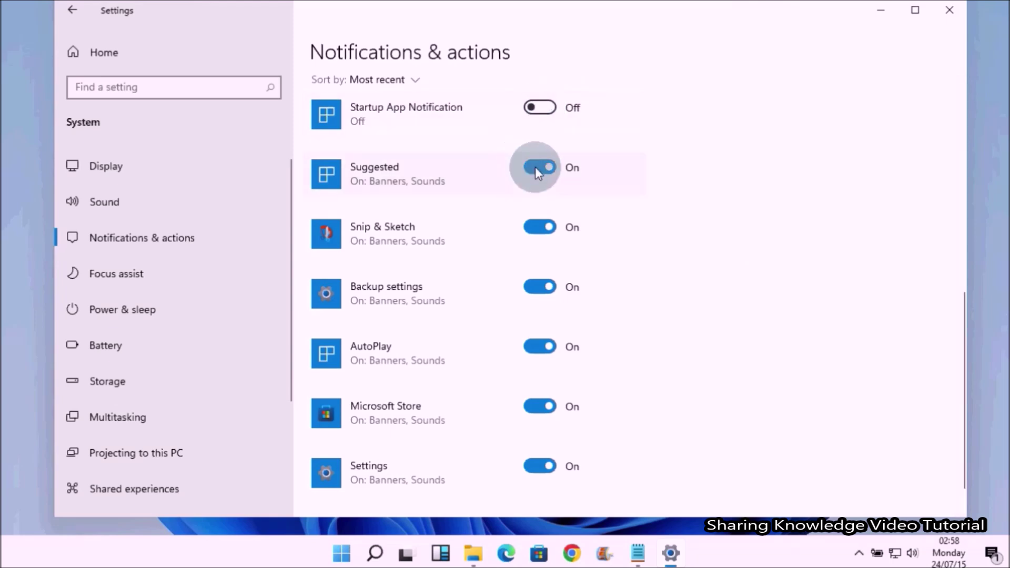
pyautogui.click(535, 227)
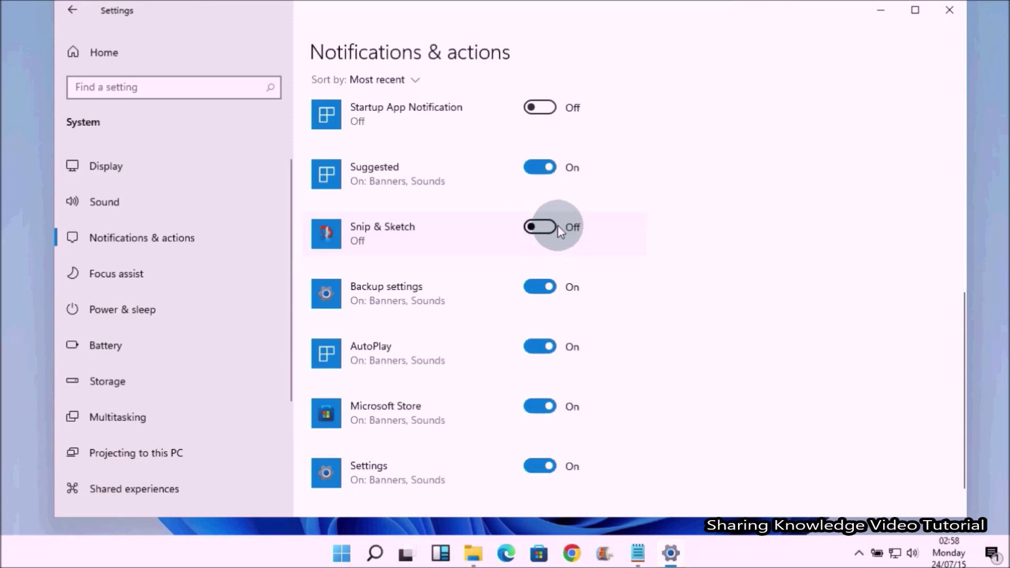
pyautogui.click(552, 227)
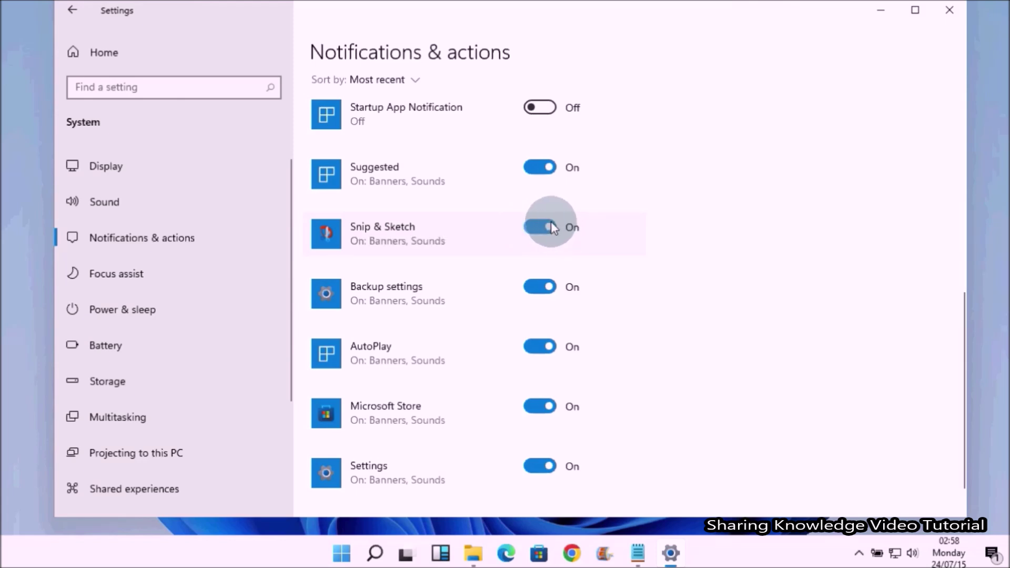
pyautogui.click(533, 350)
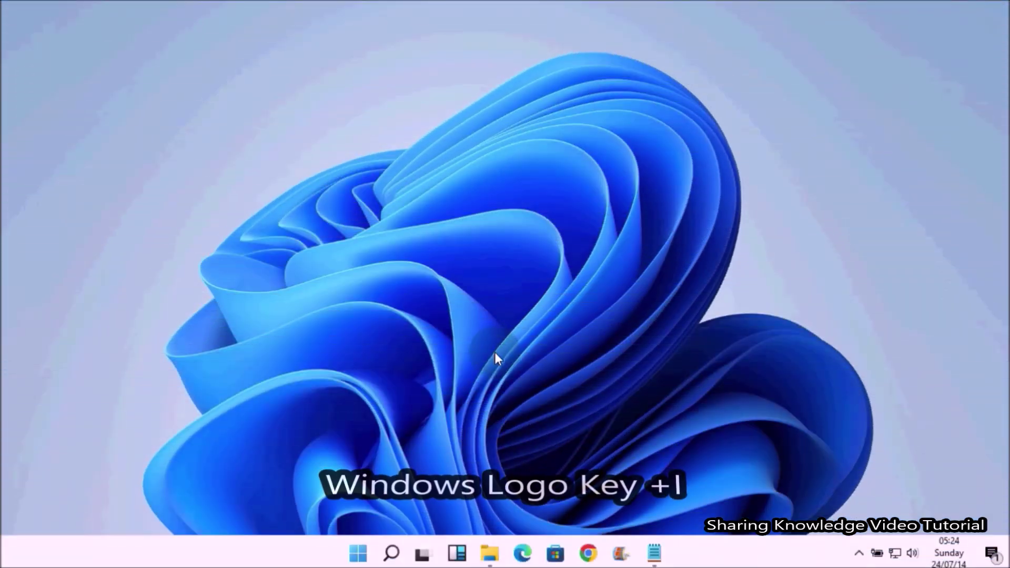
# - Open System > Notifications & actions, leaving 'Get tips, tricks, and suggestions' ticked
pyautogui.press('super+i')
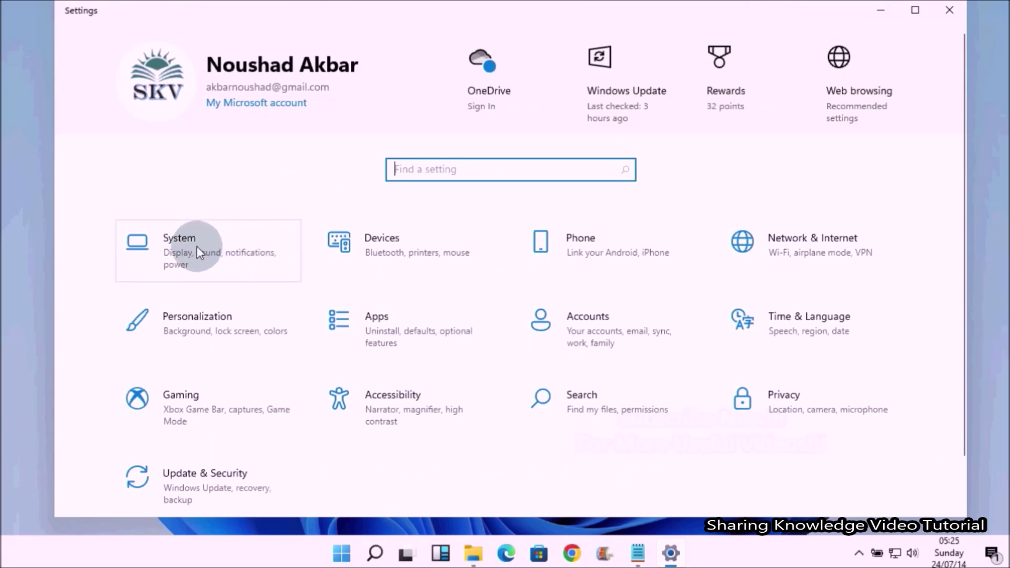
pyautogui.click(193, 246)
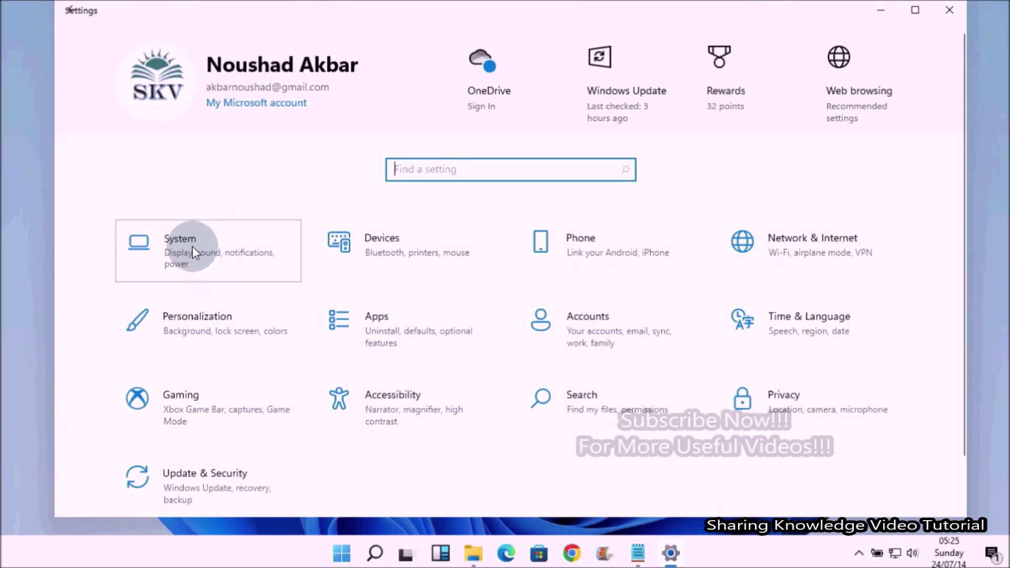
pyautogui.click(220, 318)
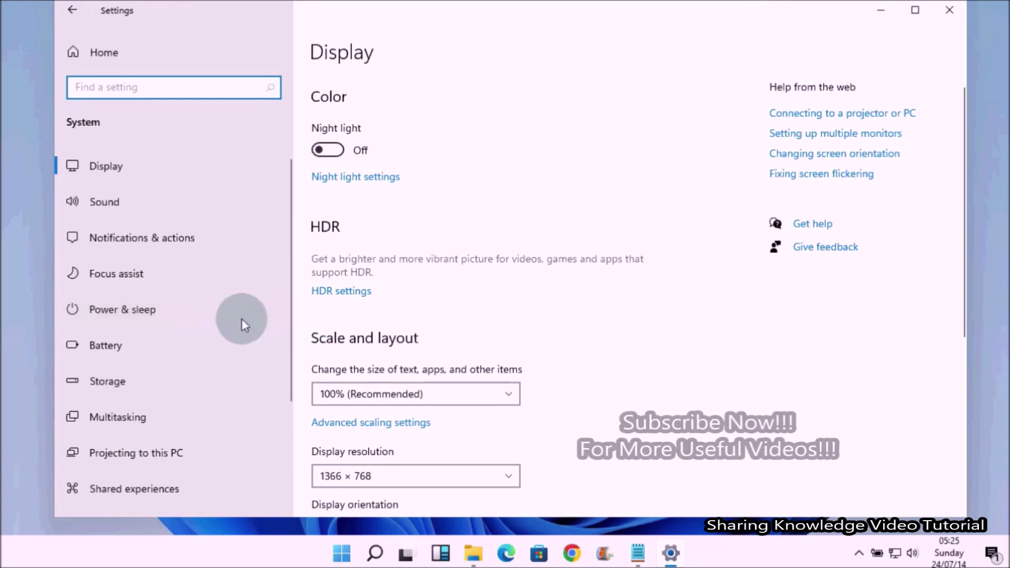
pyautogui.click(163, 238)
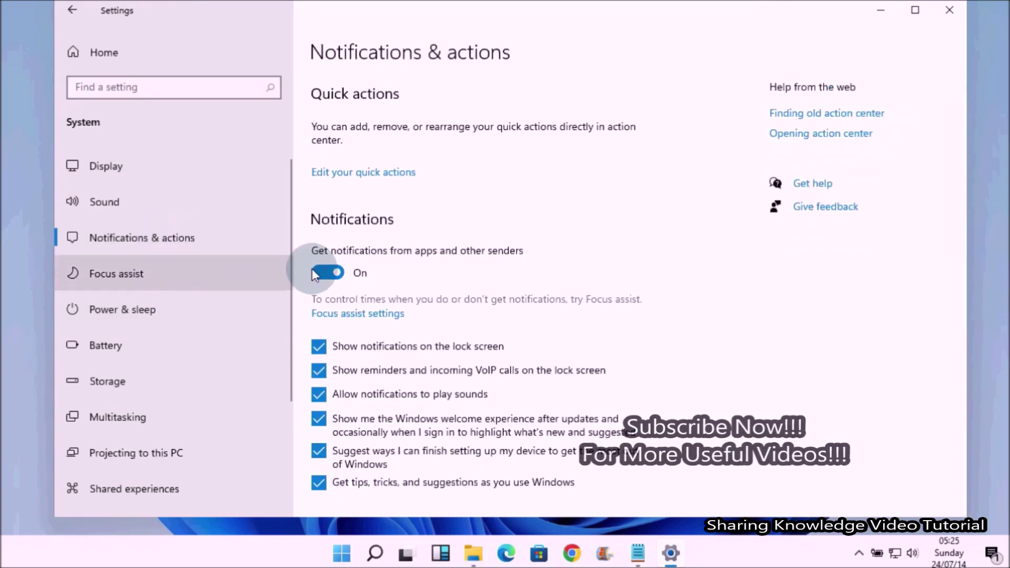
pyautogui.click(898, 242)
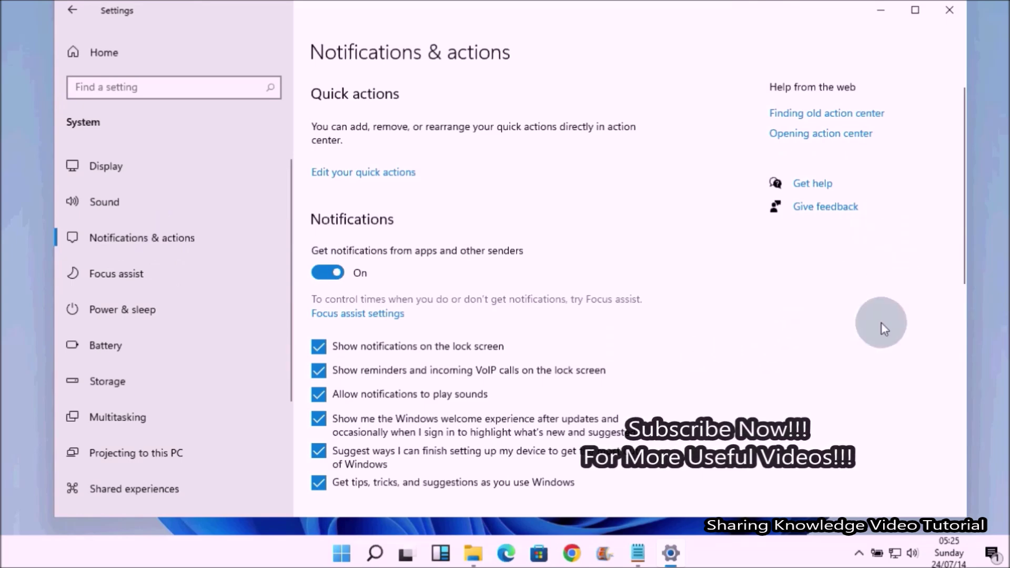
pyautogui.moveTo(960, 262); pyautogui.dragTo(967, 338)
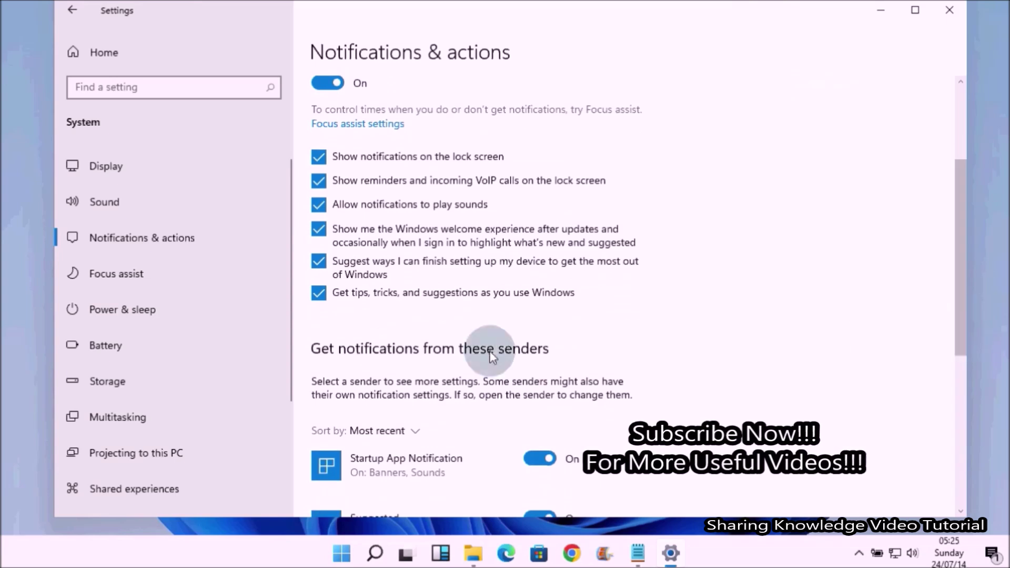
pyautogui.click(319, 294)
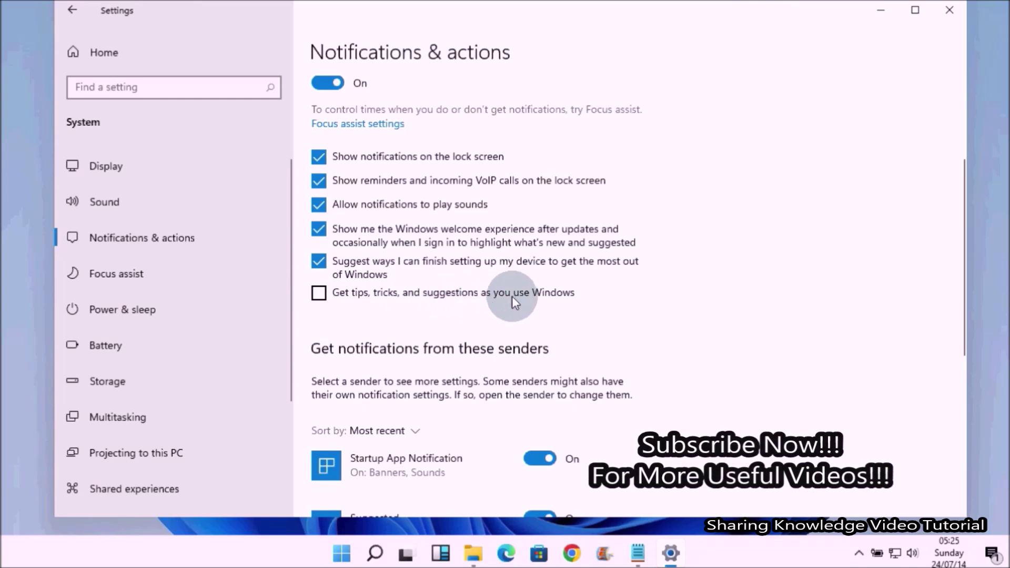
pyautogui.click(320, 293)
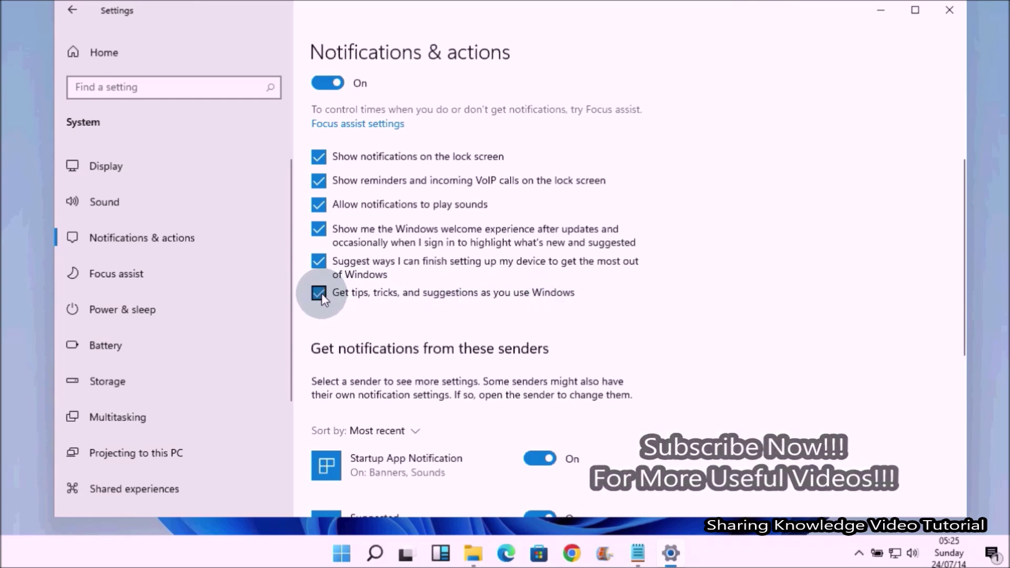